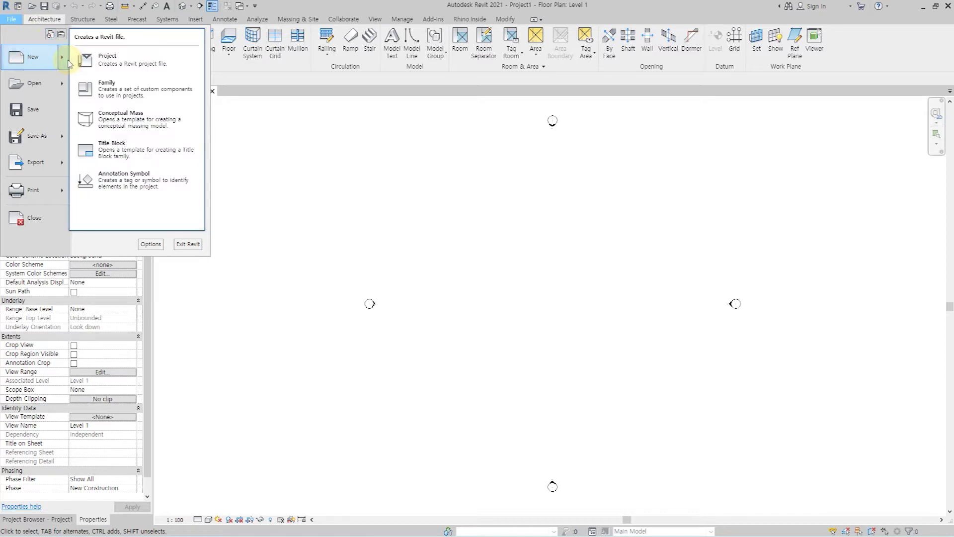
# Create a new family from the English template Metric Generic Model Adaptive.rft
pyautogui.click(128, 90)
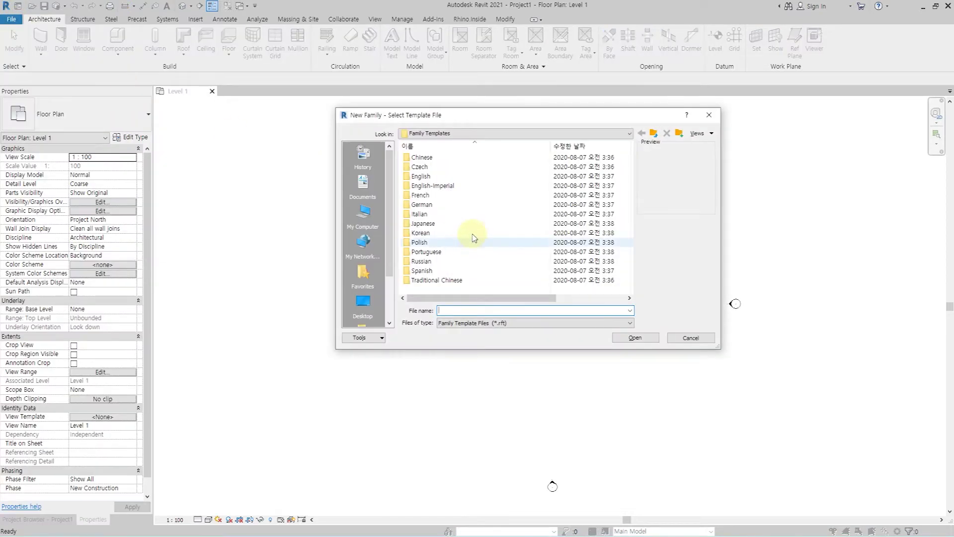
pyautogui.doubleClick(473, 177)
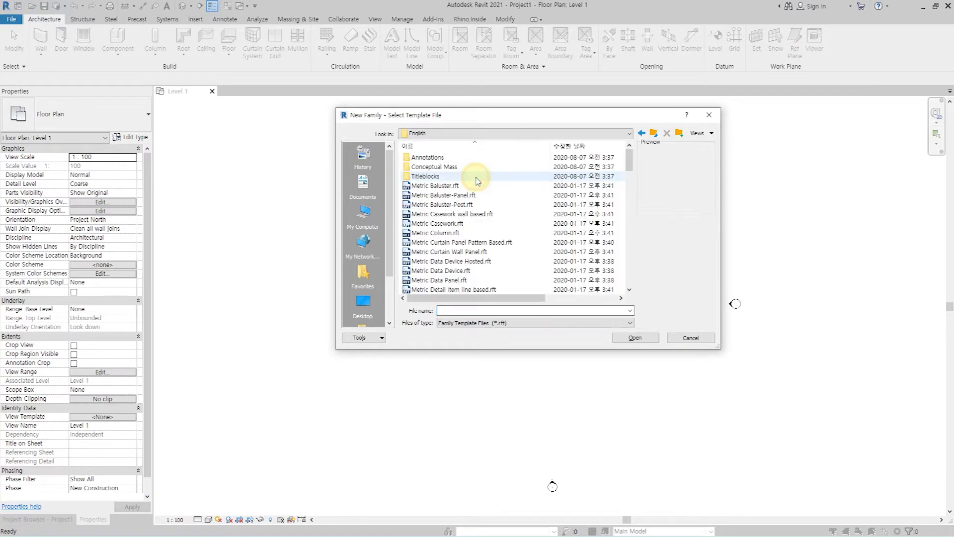
pyautogui.moveTo(632, 158); pyautogui.dragTo(636, 225)
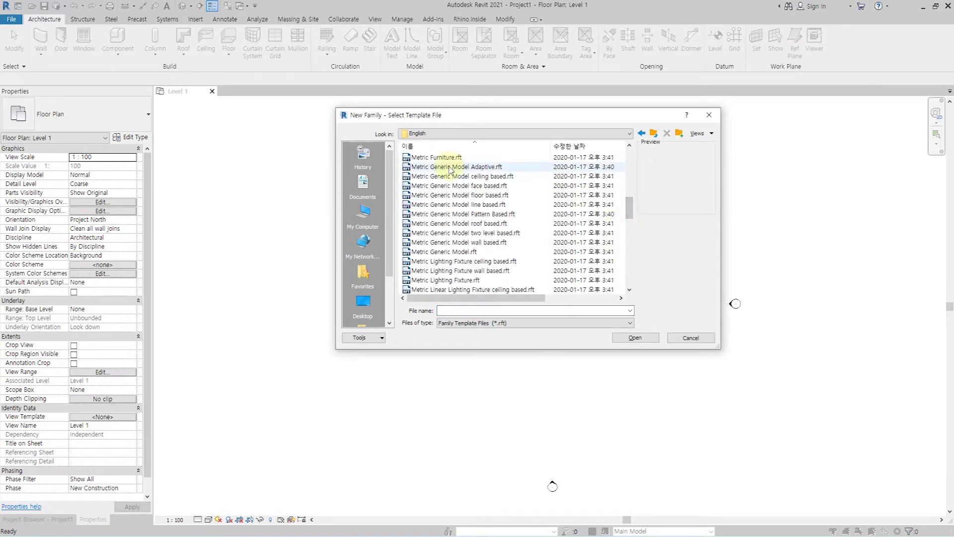
pyautogui.click(450, 170)
pyautogui.click(631, 342)
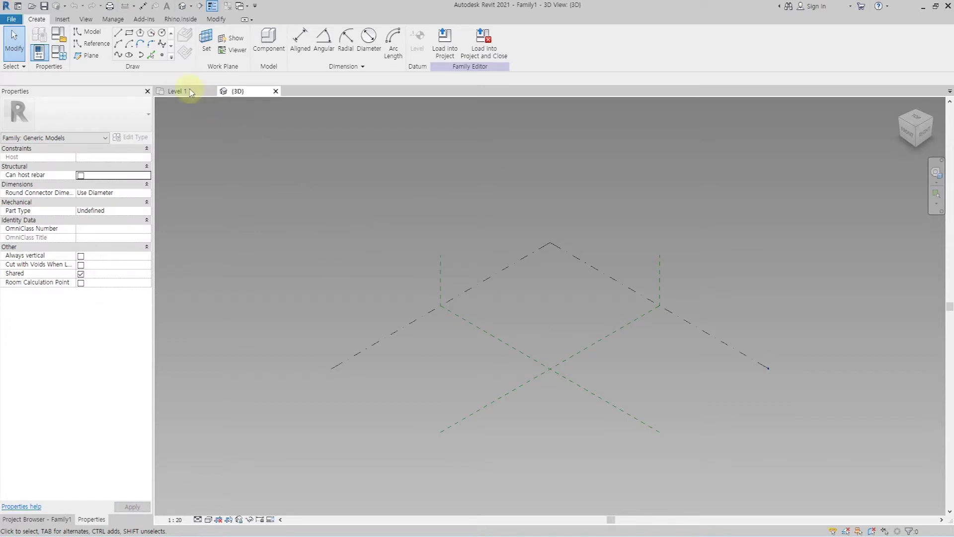
# Place four reference points on the reference level, arranged as a rough quadrilateral around the centre planes
pyautogui.press('l')
pyautogui.press('i')
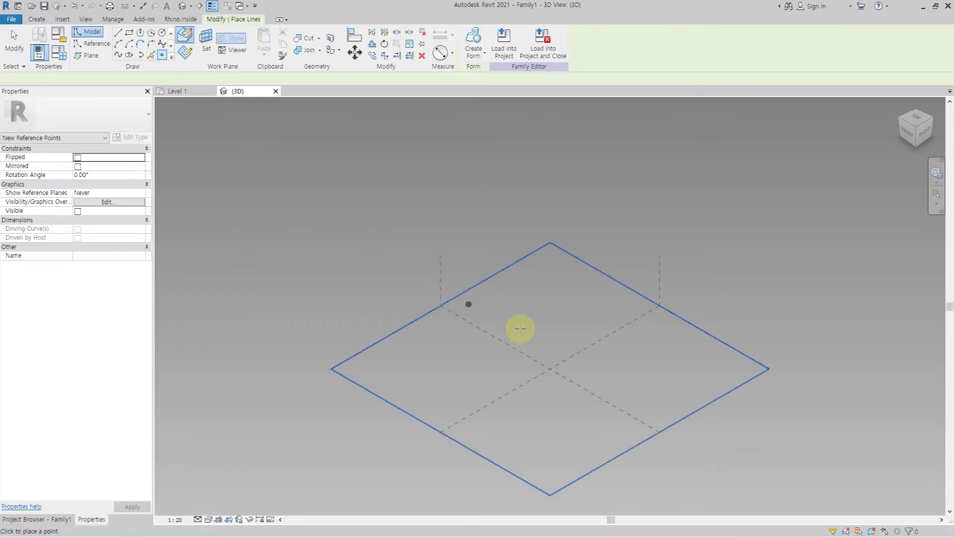
pyautogui.click(453, 353)
pyautogui.click(536, 315)
pyautogui.click(612, 375)
pyautogui.click(556, 412)
pyautogui.press('Escape')
pyautogui.press('Escape')
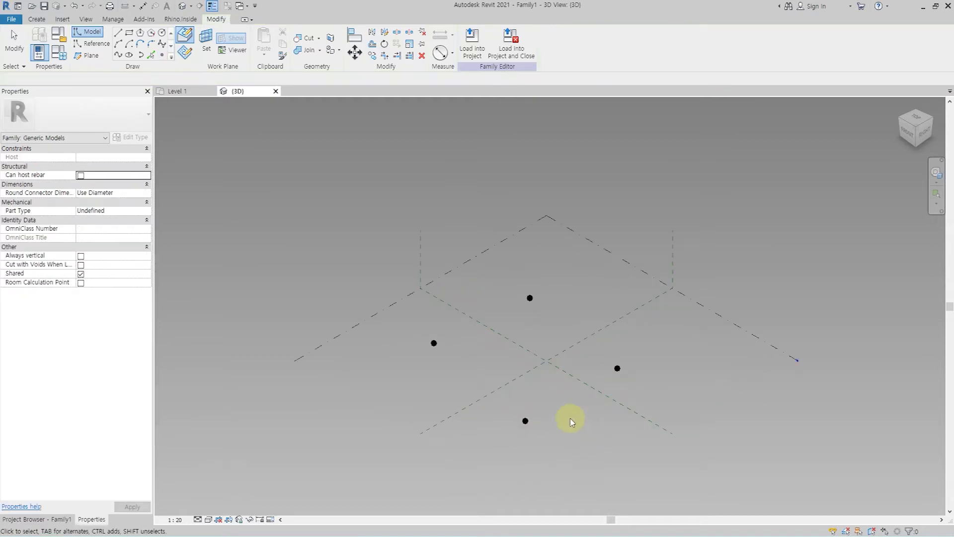
# Make all four reference points adaptive
pyautogui.moveTo(352, 264); pyautogui.dragTo(639, 455)
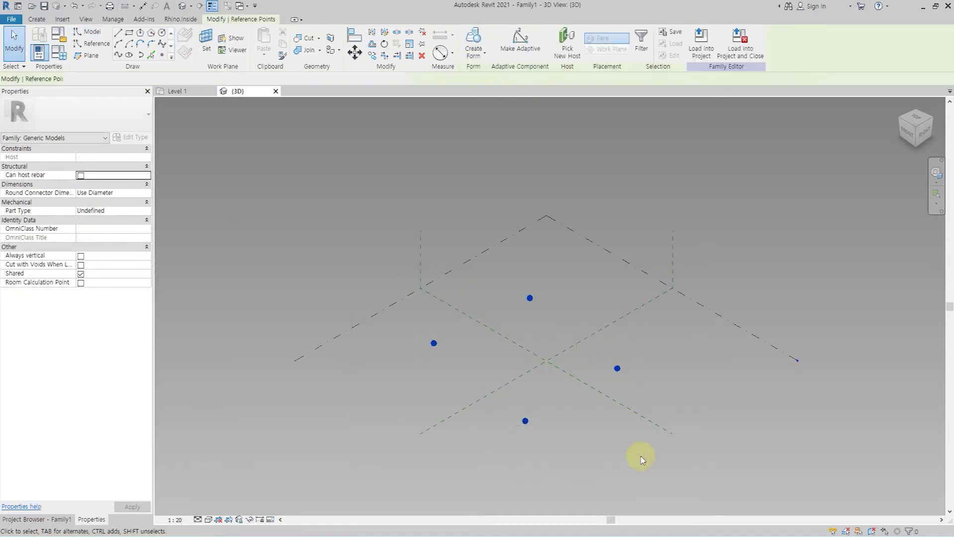
pyautogui.click(525, 52)
pyautogui.click(534, 395)
# Connect adaptive point 1 to 2 and point 2 to 3 with spline-through-points lines
pyautogui.moveTo(559, 390); pyautogui.dragTo(522, 336, button='middle')
pyautogui.scroll(2, 512, 315)
pyautogui.moveTo(276, 157); pyautogui.dragTo(537, 320)
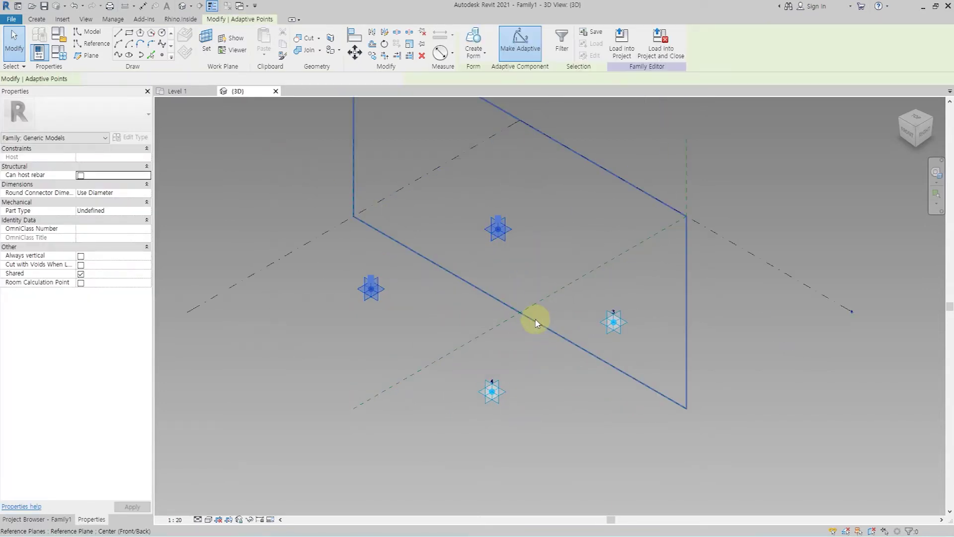
pyautogui.click(117, 55)
pyautogui.moveTo(442, 192); pyautogui.dragTo(667, 358)
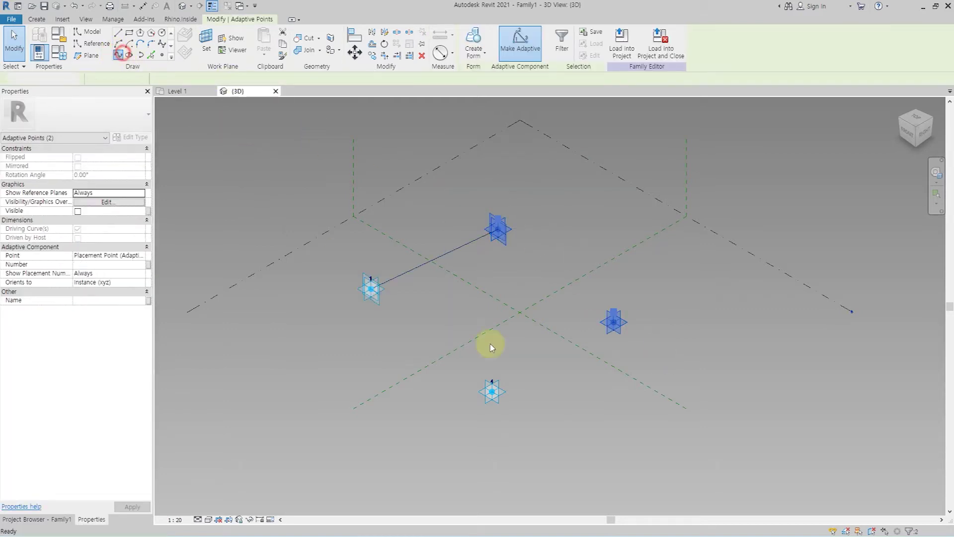
# Close the quadrilateral with spline-through-points lines between adaptive points 3 and 4 and between points 4 and 1
pyautogui.keyDown('shift'); pyautogui.moveTo(691, 367); pyautogui.dragTo(326, 264, button='middle'); pyautogui.keyUp('shift')
pyautogui.moveTo(443, 338); pyautogui.dragTo(588, 368)
pyautogui.click(118, 56)
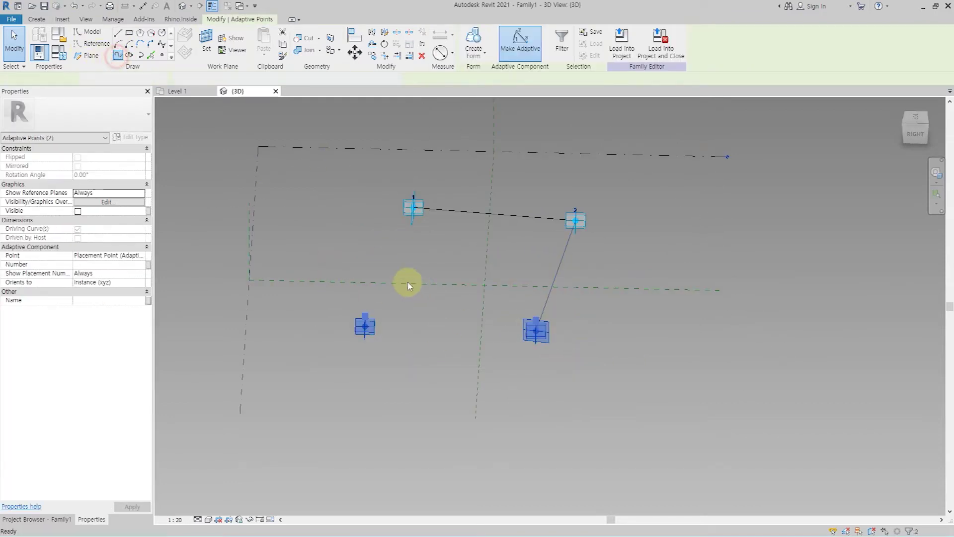
pyautogui.click(359, 249)
pyautogui.keyDown('shift'); pyautogui.moveTo(359, 249); pyautogui.dragTo(399, 255, button='middle'); pyautogui.keyUp('shift')
pyautogui.moveTo(333, 209); pyautogui.dragTo(440, 398)
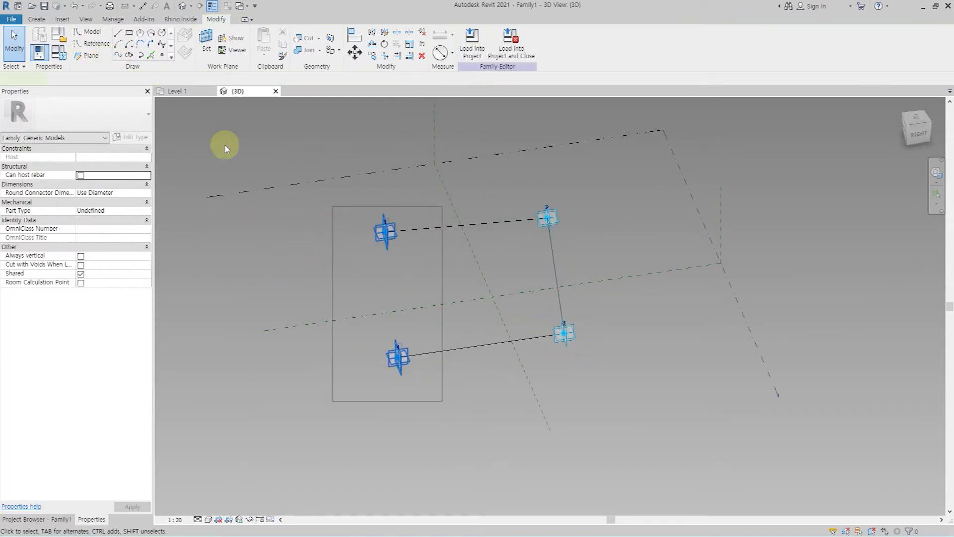
pyautogui.click(117, 55)
pyautogui.click(298, 241)
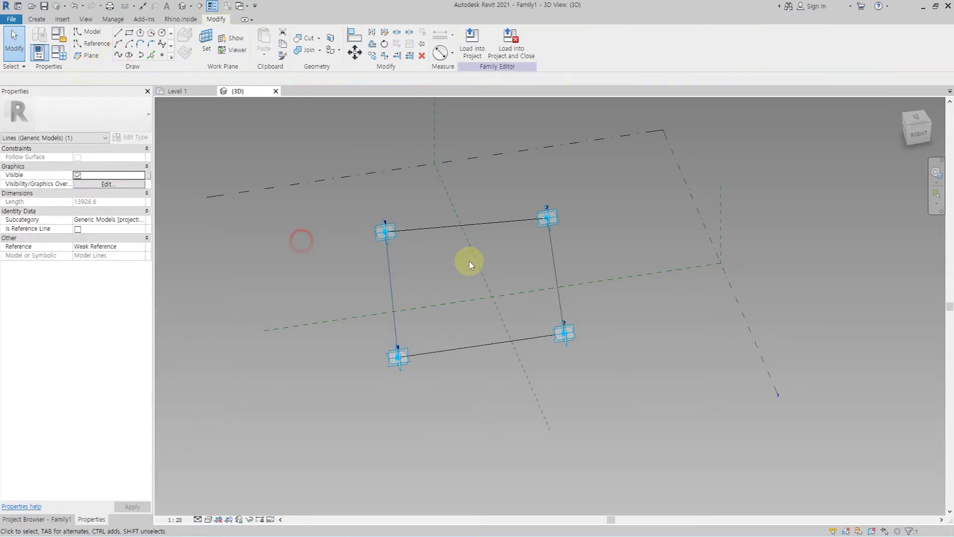
# Convert the closed chain of four model lines into reference lines
pyautogui.press('Tab')
pyautogui.click(437, 233)
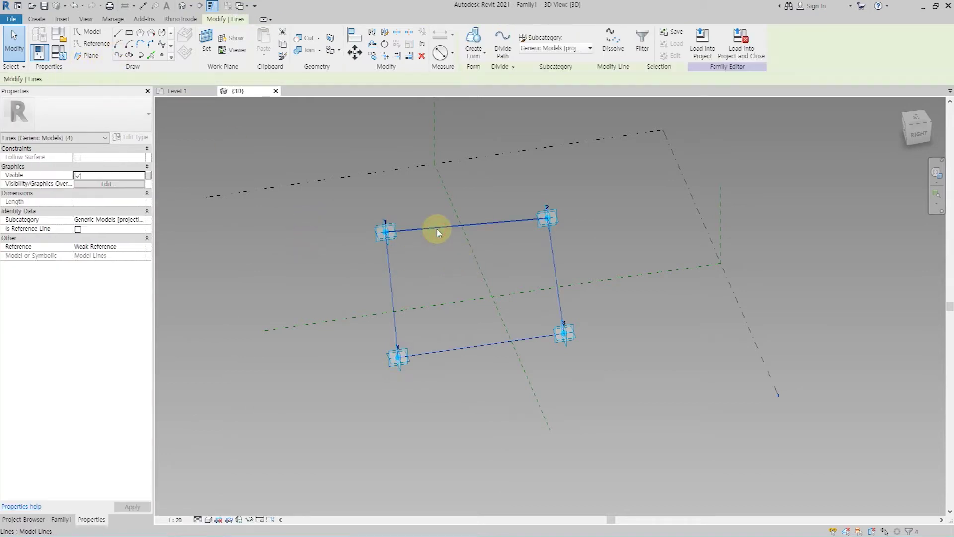
pyautogui.click(78, 228)
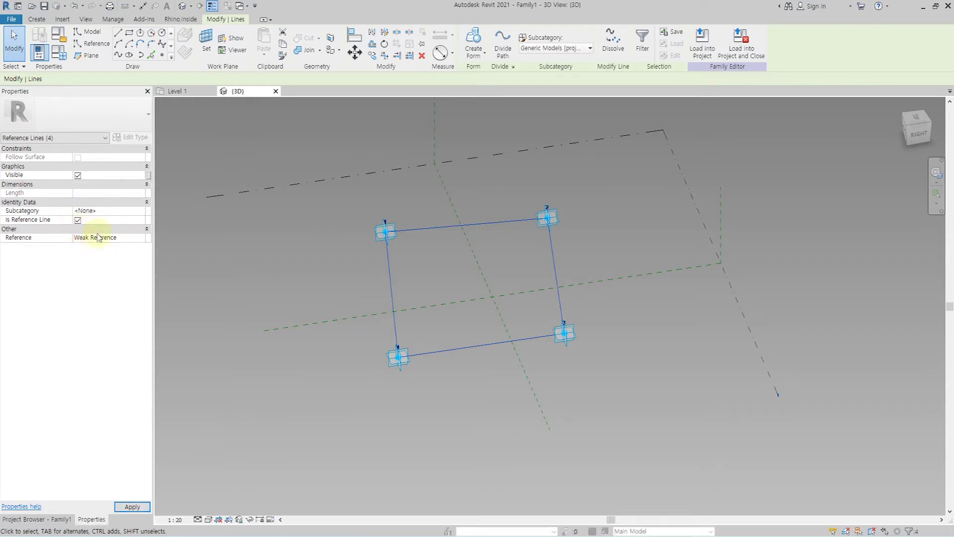
pyautogui.click(323, 294)
# Create a solid extruded form from the closed loop of four reference lines
pyautogui.keyDown('shift'); pyautogui.moveTo(324, 294); pyautogui.dragTo(365, 242, button='middle'); pyautogui.keyUp('shift')
pyautogui.press('Tab')
pyautogui.click(356, 309)
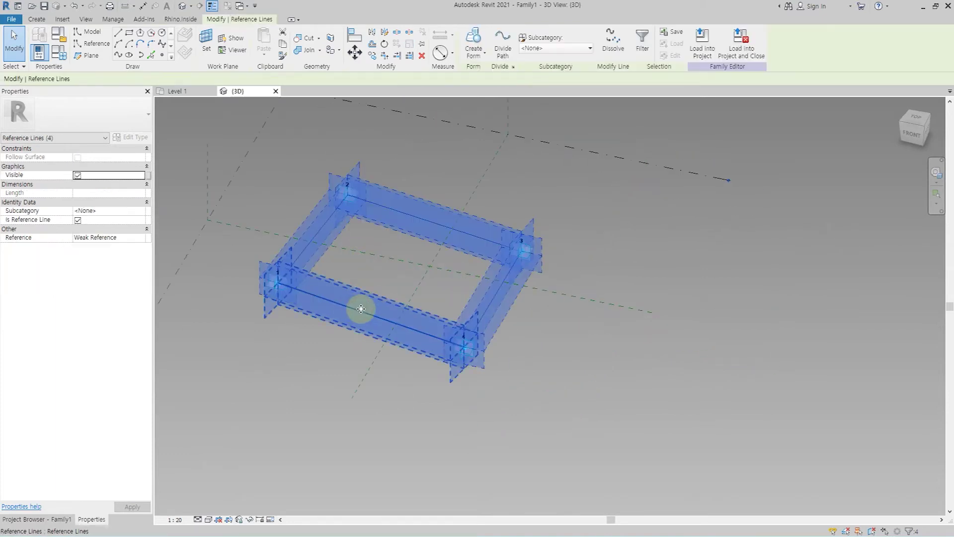
pyautogui.click(485, 58)
pyautogui.click(475, 75)
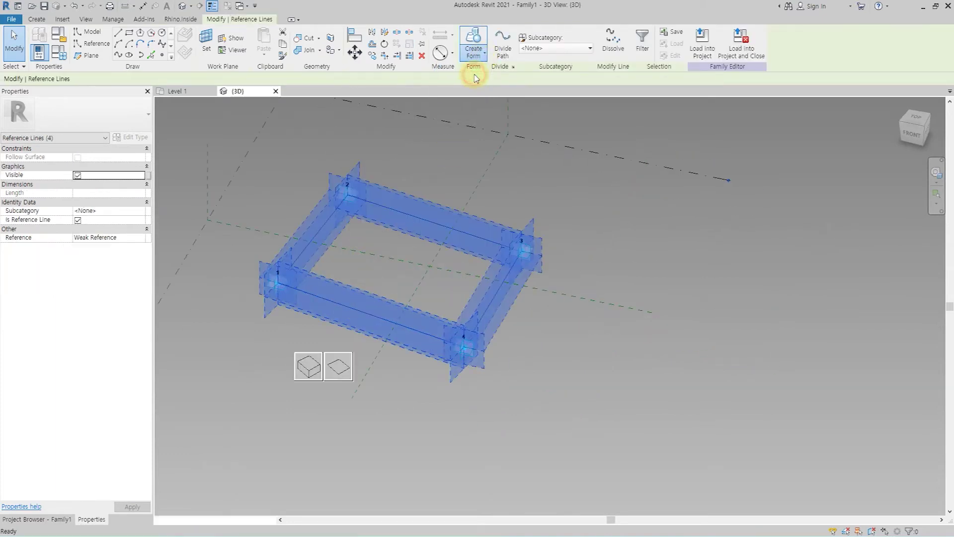
pyautogui.click(309, 373)
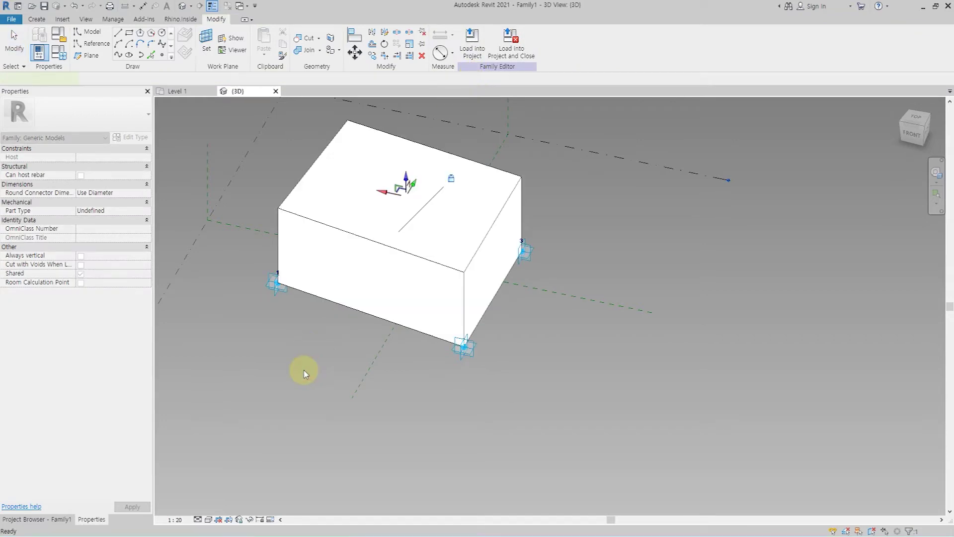
pyautogui.click(307, 365)
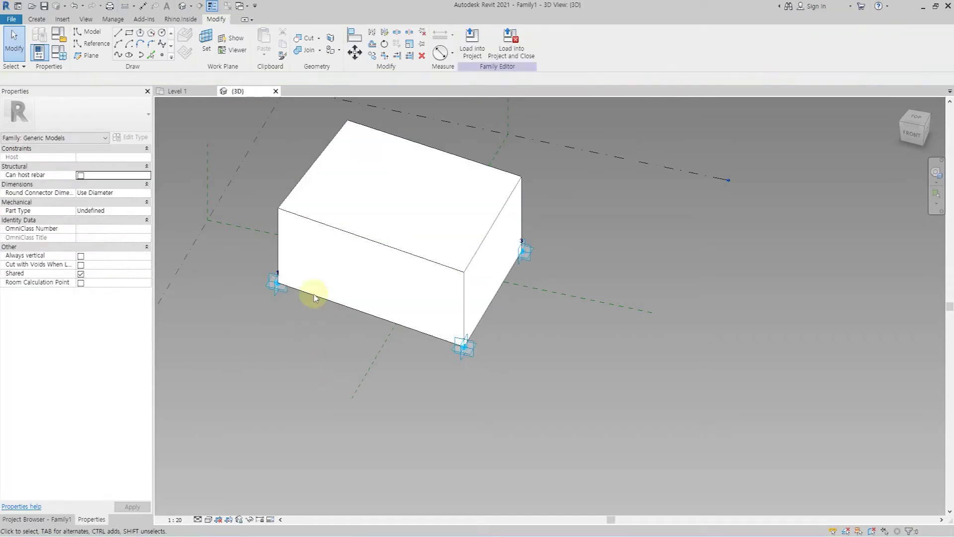
# Set the work plane to the box's front face and add an aligned dimension for the box's height
pyautogui.click(206, 49)
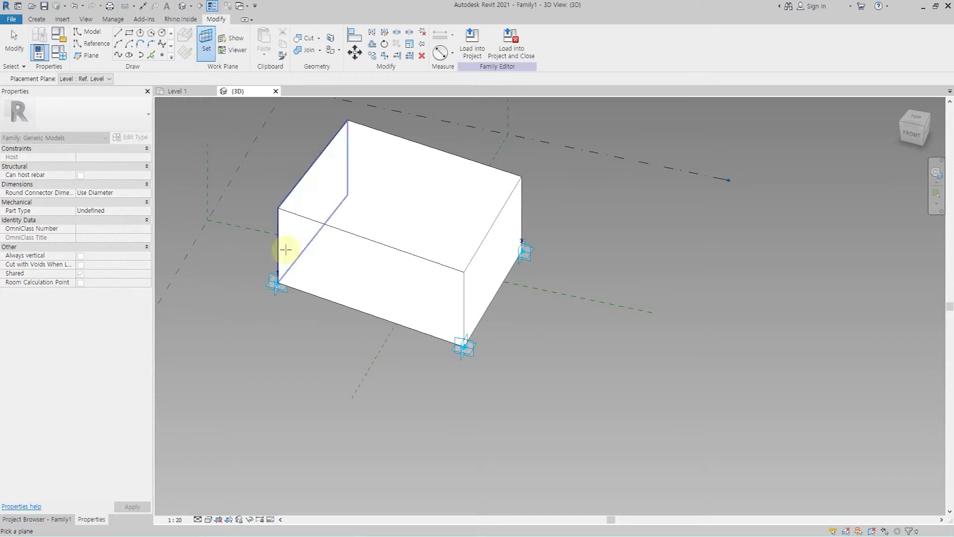
pyautogui.click(323, 300)
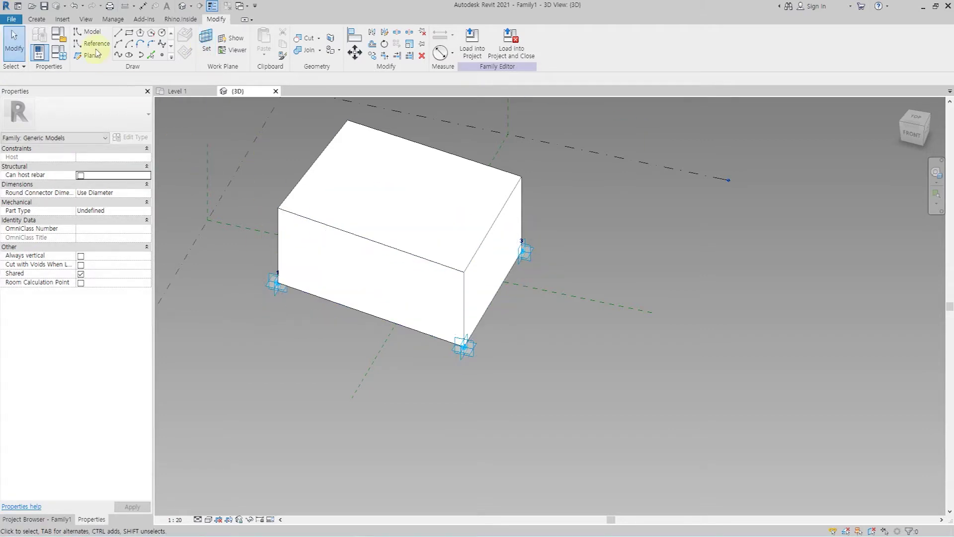
pyautogui.click(35, 20)
pyautogui.click(300, 38)
pyautogui.click(347, 308)
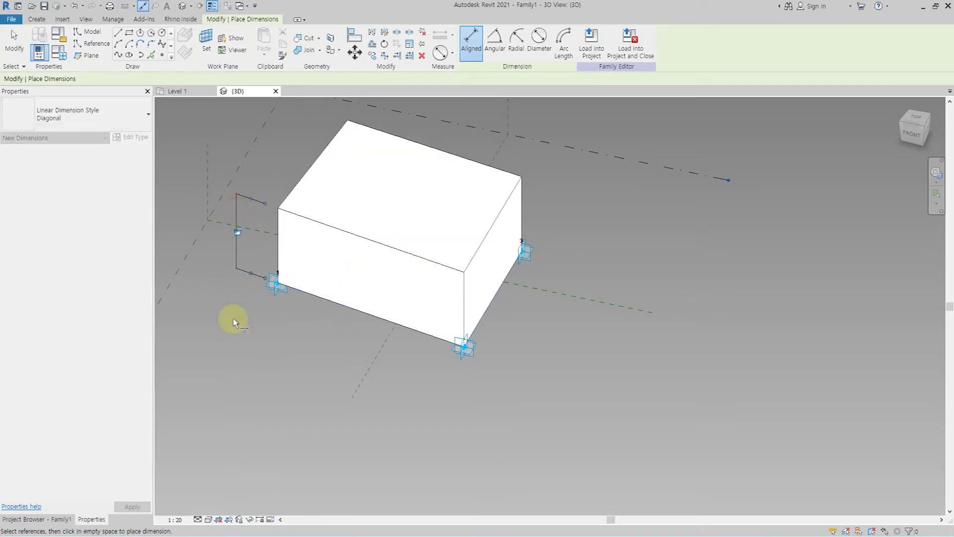
pyautogui.click(233, 315)
pyautogui.scroll(5, 204, 225)
pyautogui.press('Escape')
# Label the height dimension with a new instance family parameter named thk
pyautogui.scroll(4, 250, 251)
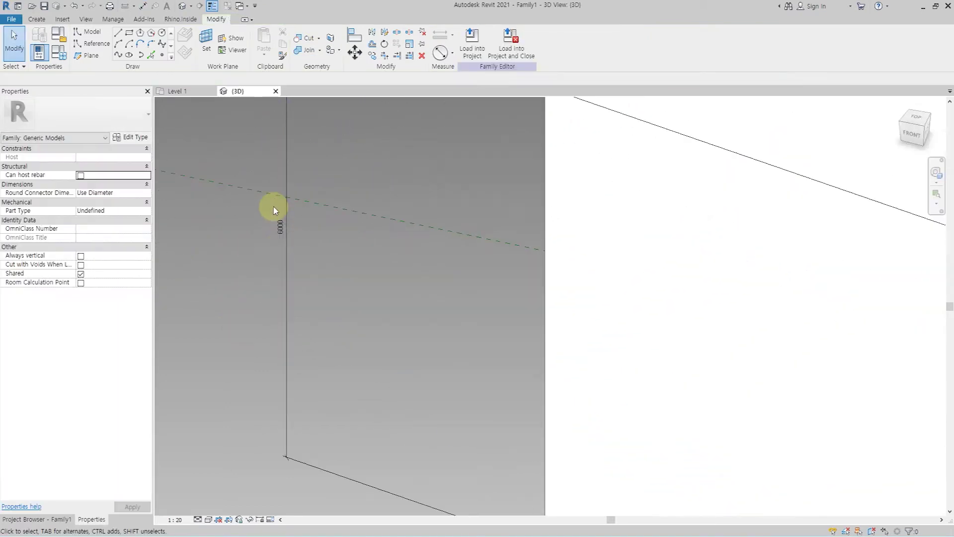
pyautogui.click(290, 236)
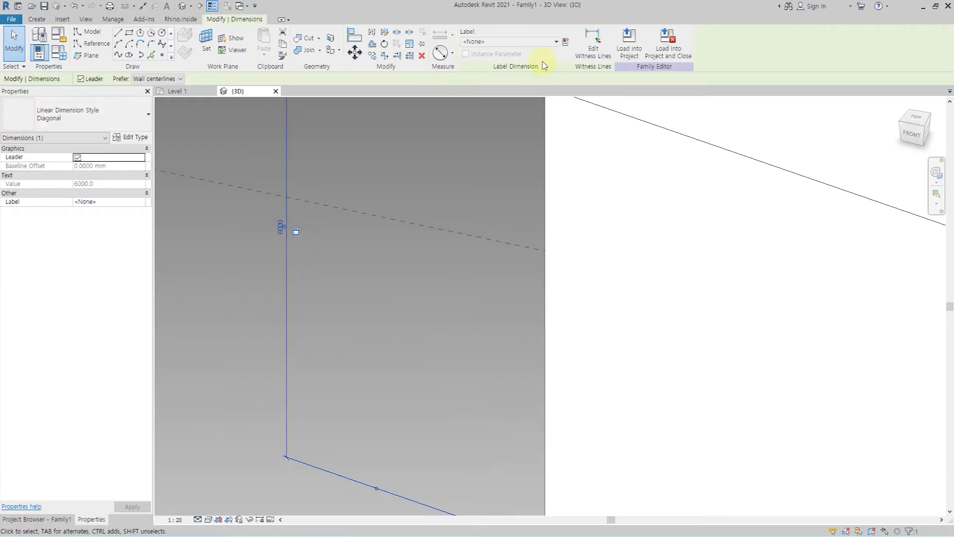
pyautogui.click(566, 42)
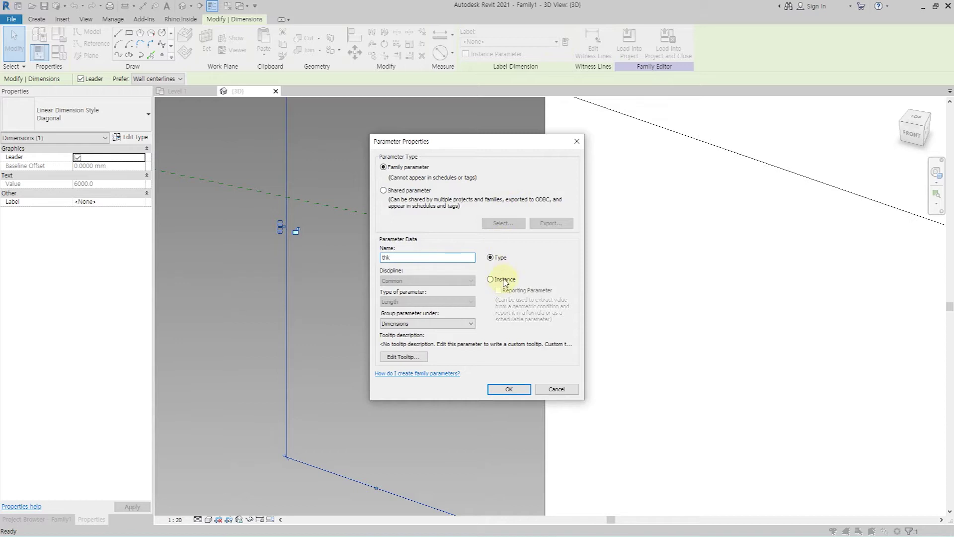
pyautogui.click(504, 280)
pyautogui.click(509, 390)
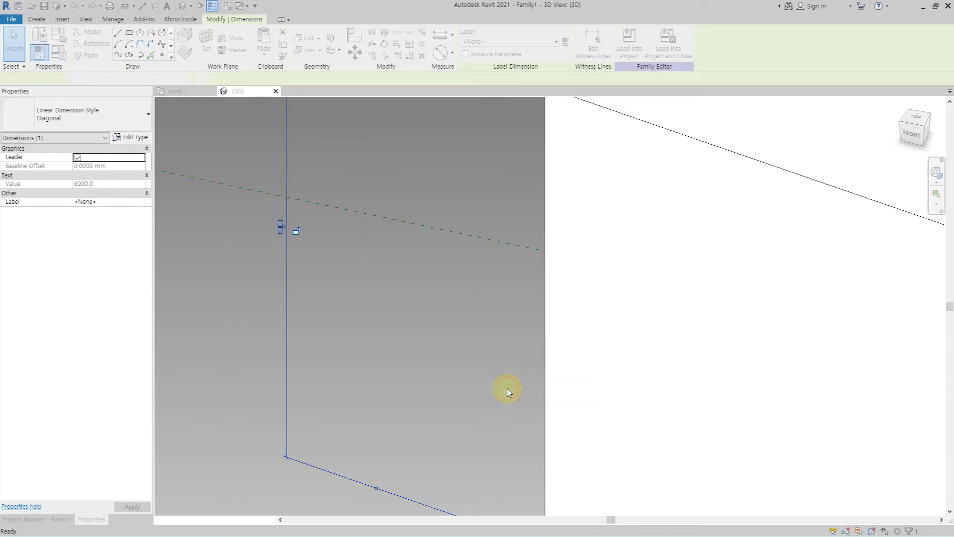
pyautogui.scroll(-2, 409, 337)
pyautogui.scroll(-4, 409, 337)
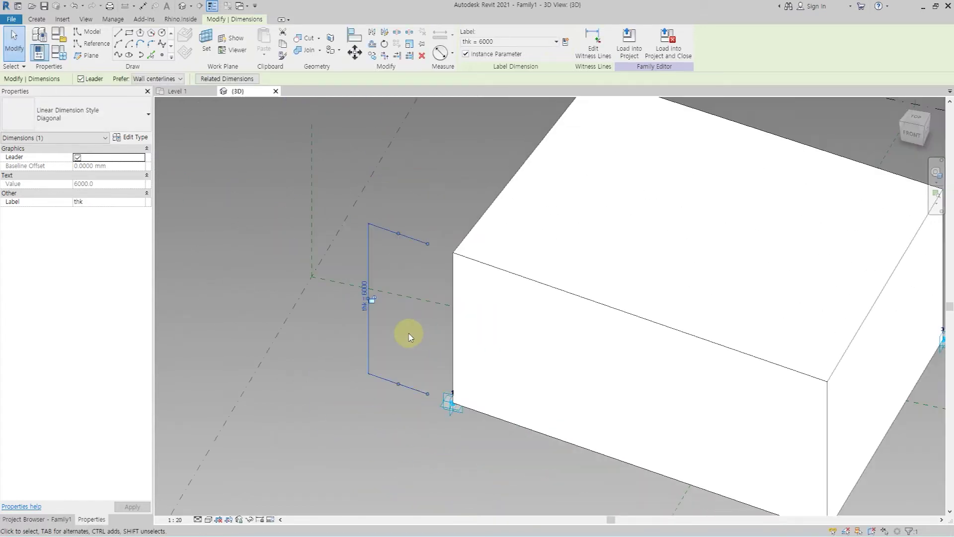
pyautogui.click(351, 365)
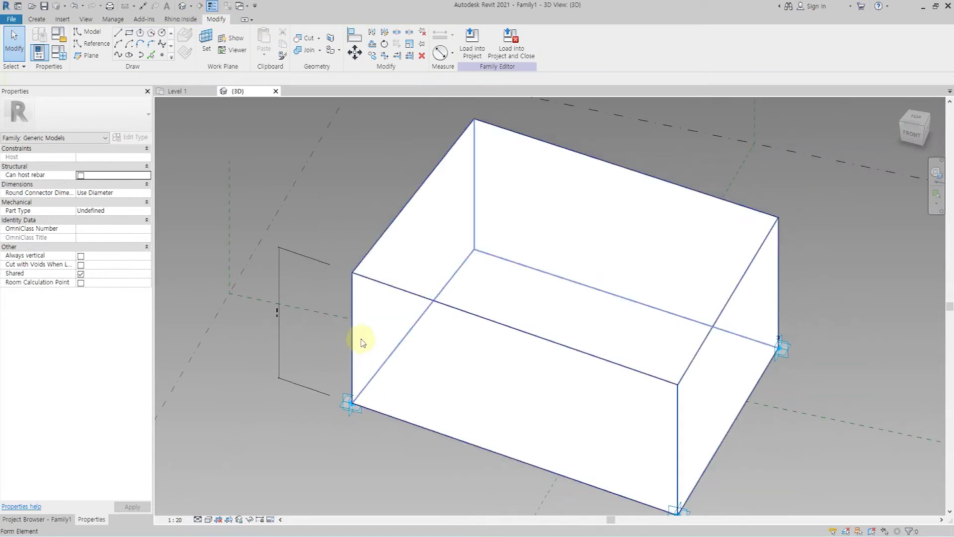
# Load the adaptive family into Project1 and close it without saving
pyautogui.click(521, 58)
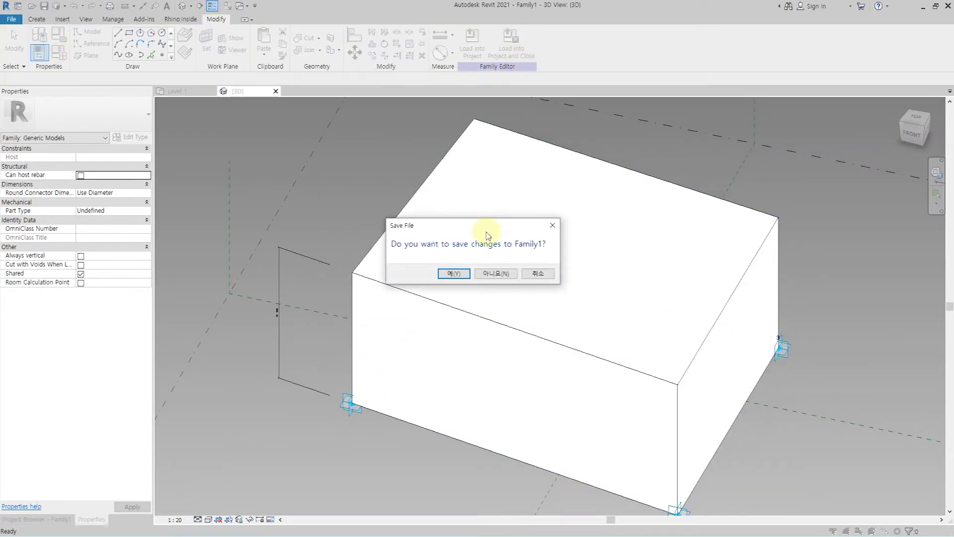
pyautogui.click(497, 273)
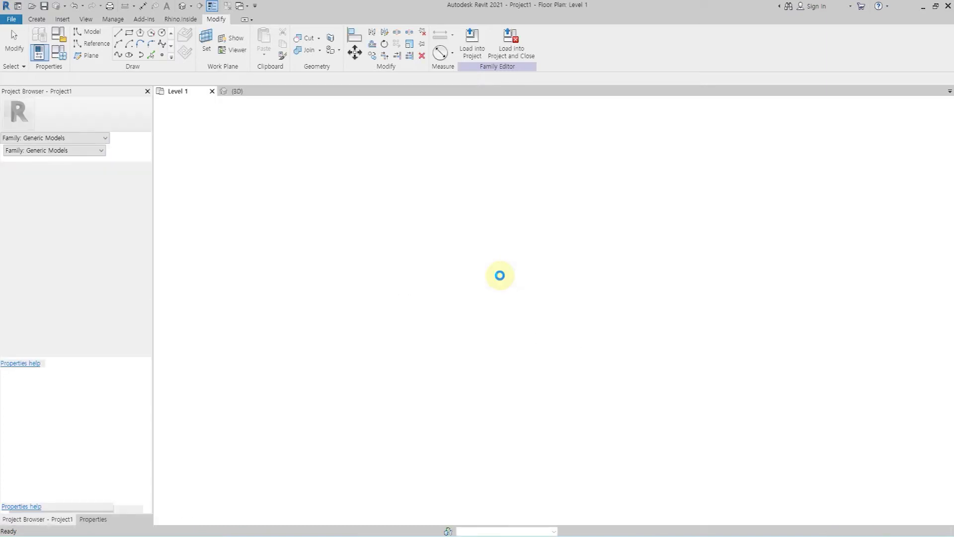
# Place one Family1 instance on Level 1 by picking four corner points of a small quadrilateral
pyautogui.click(497, 283)
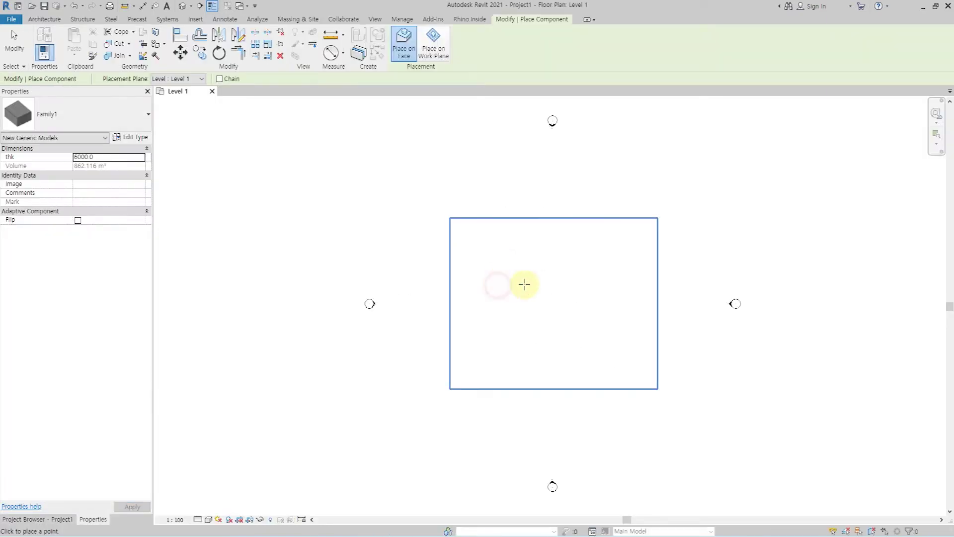
pyautogui.click(530, 280)
pyautogui.click(528, 320)
pyautogui.click(498, 321)
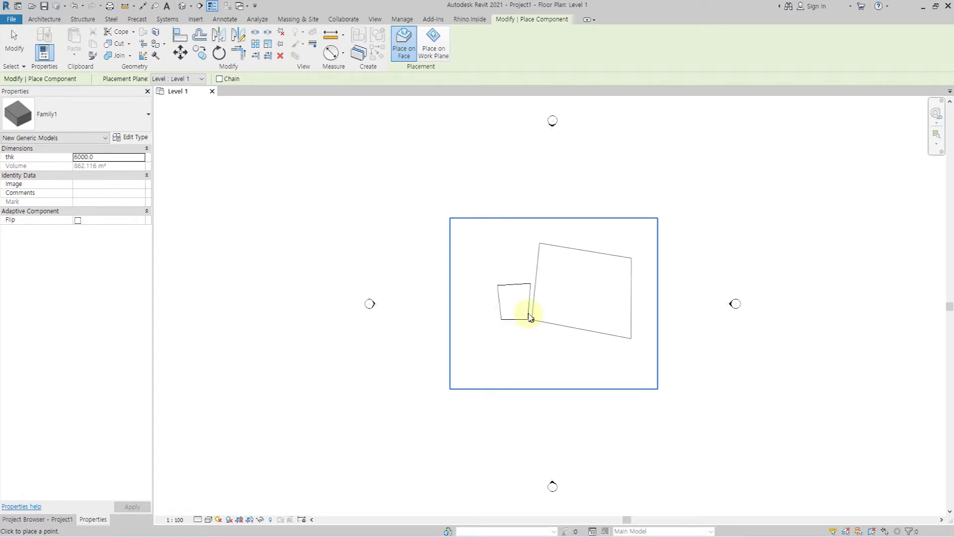
pyautogui.press('Escape')
pyautogui.press('Escape')
pyautogui.press('Escape')
# Set the placed Family1 instance's thk to 1000 in the default 3D view
pyautogui.click(183, 6)
pyautogui.moveTo(507, 324)
pyautogui.keyDown('shift'); pyautogui.mouseDown(button='middle')
pyautogui.moveTo(595, 315)
pyautogui.moveTo(550, 273)
pyautogui.moveTo(520, 300)
pyautogui.moveTo(518, 323)
pyautogui.mouseUp(button='middle'); pyautogui.keyUp('shift')
pyautogui.click(520, 324)
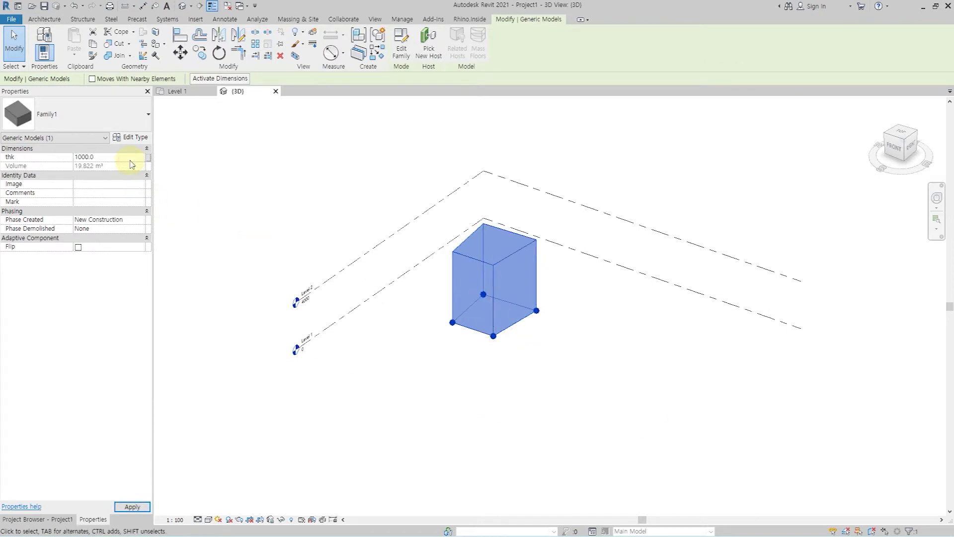
pyautogui.click(448, 268)
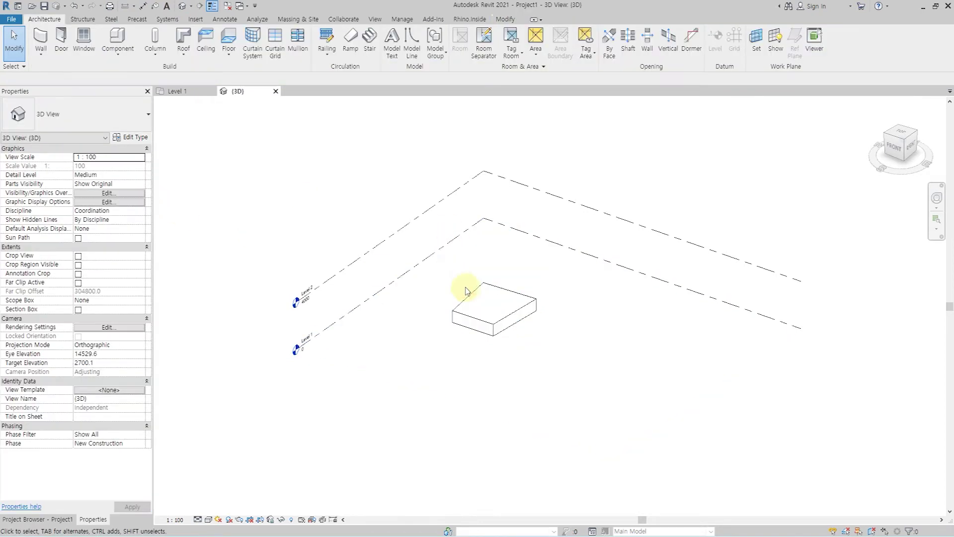
# Delete the placed Family1 instance from the project
pyautogui.click(476, 302)
pyautogui.press('Delete')
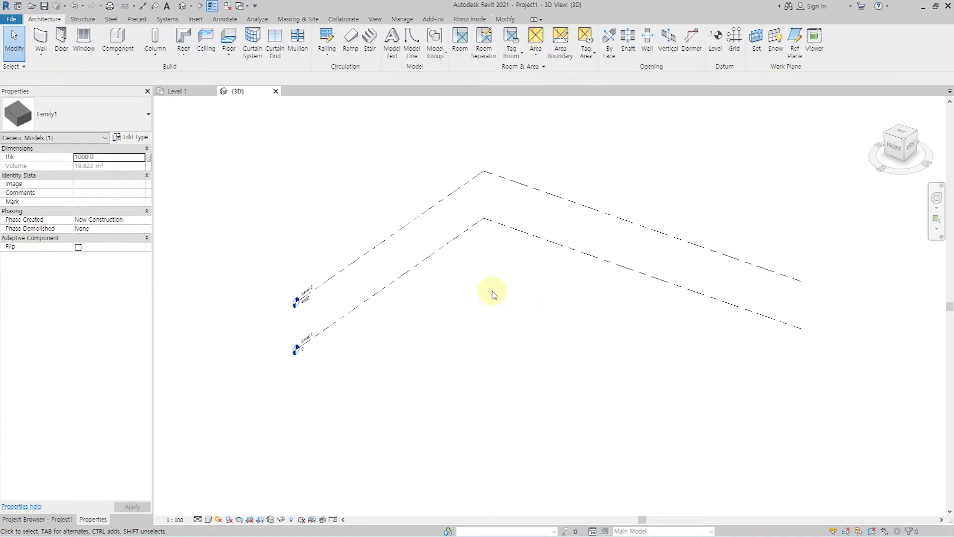
# Switch to Rhino through Rhino.Inside, arrange its window beside the Revit 3D view, and maximize the Perspective viewport
pyautogui.click(467, 20)
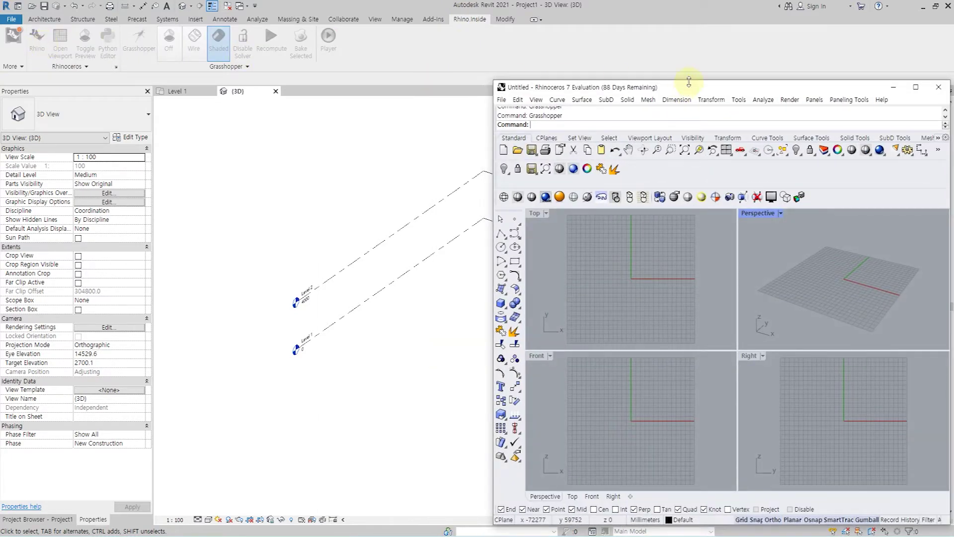
pyautogui.doubleClick(689, 81)
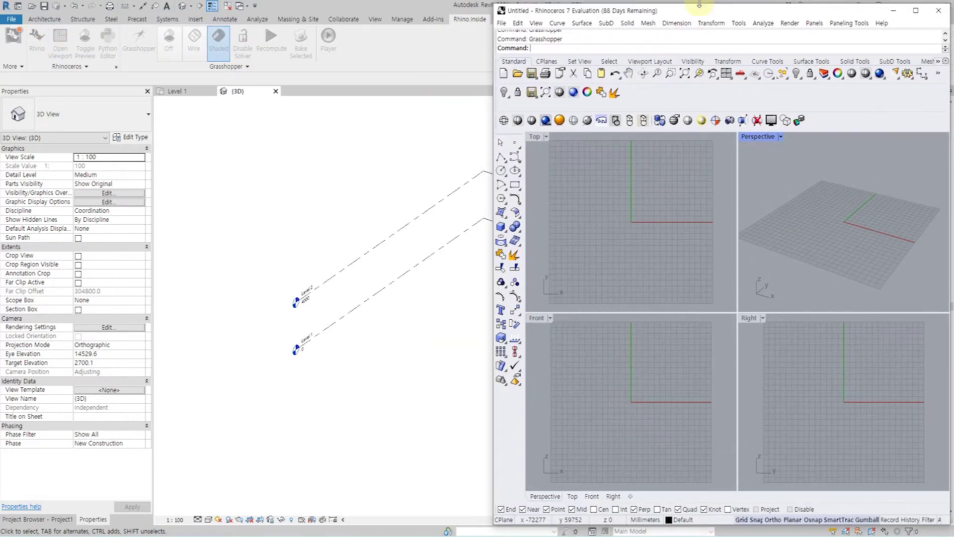
pyautogui.doubleClick(757, 134)
pyautogui.moveTo(368, 341); pyautogui.dragTo(346, 329, button='middle')
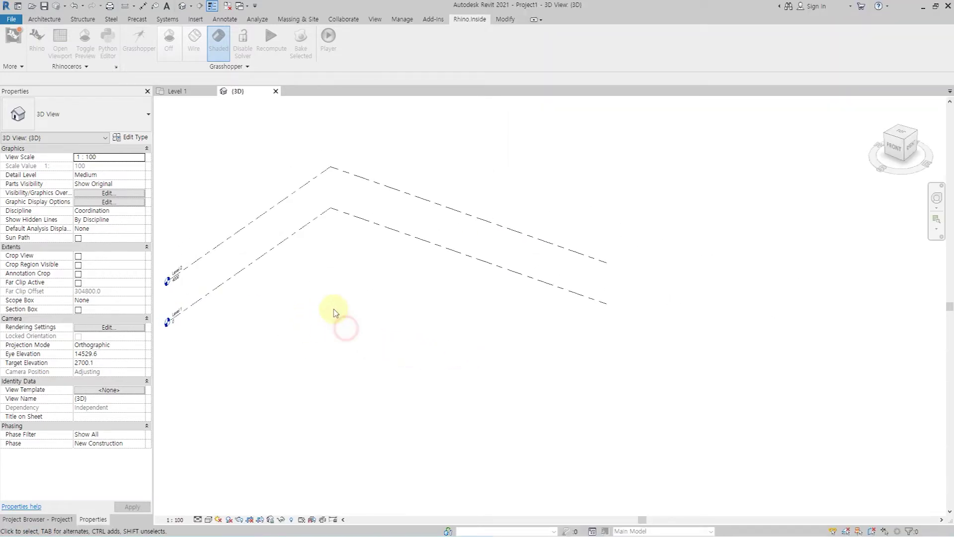
pyautogui.click(249, 130)
pyautogui.click(47, 44)
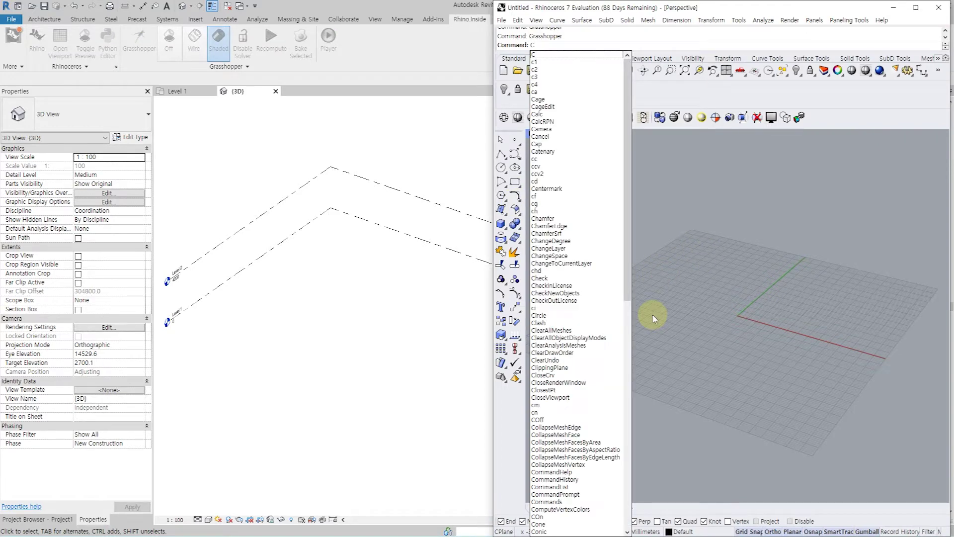
# Draw a straight three-point degree 3 curve about 73600 mm long parallel to the X axis in the Perspective view
pyautogui.write('urve')
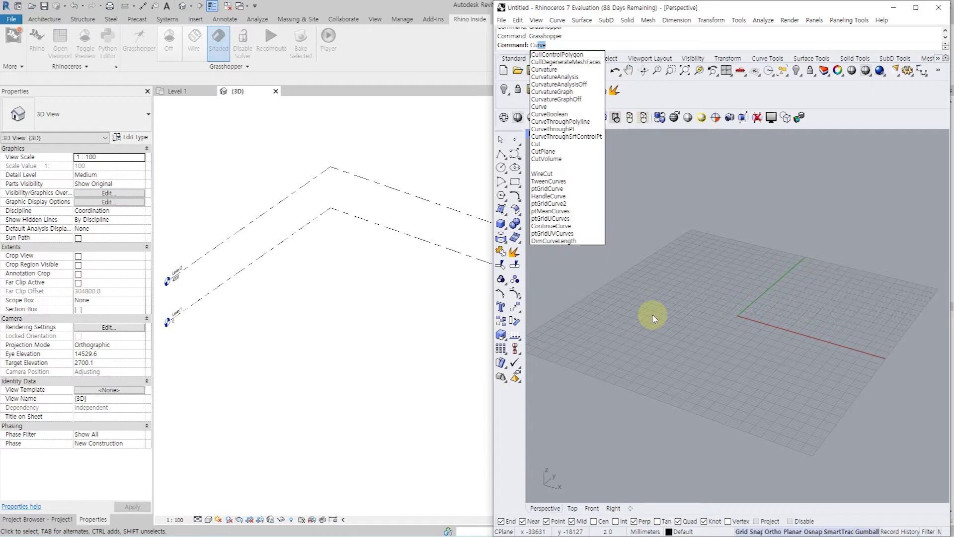
pyautogui.press('Return')
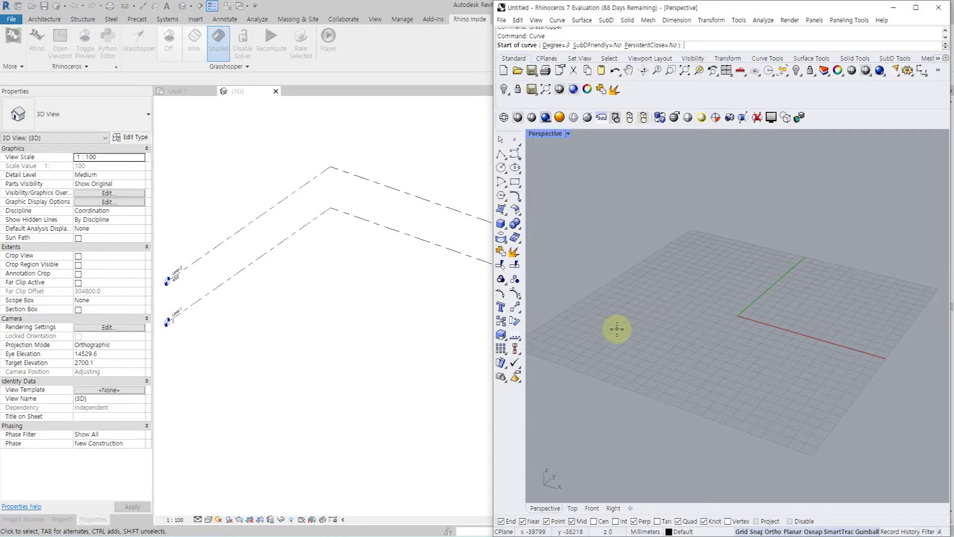
pyautogui.click(617, 328)
pyautogui.click(689, 350)
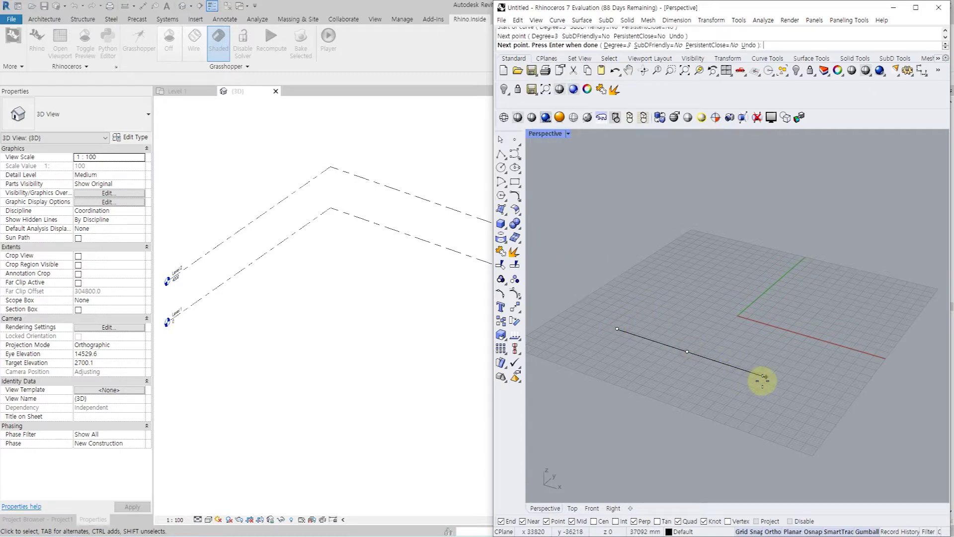
pyautogui.click(763, 379)
pyautogui.rightClick(741, 363)
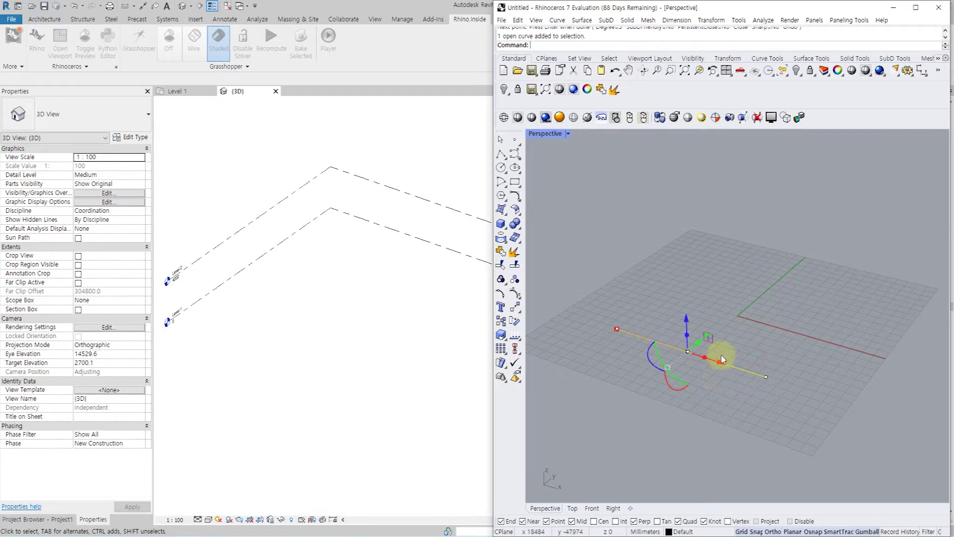
# Duplicate the curve twice along the Y direction to make three parallel, roughly evenly spaced curves
pyautogui.moveTo(784, 347); pyautogui.dragTo(738, 375, button='right')
pyautogui.moveTo(696, 330)
pyautogui.mouseDown()
pyautogui.moveTo(752, 330)
pyautogui.moveTo(758, 294)
pyautogui.moveTo(772, 298)
pyautogui.moveTo(795, 276)
pyautogui.moveTo(837, 264)
pyautogui.mouseUp()
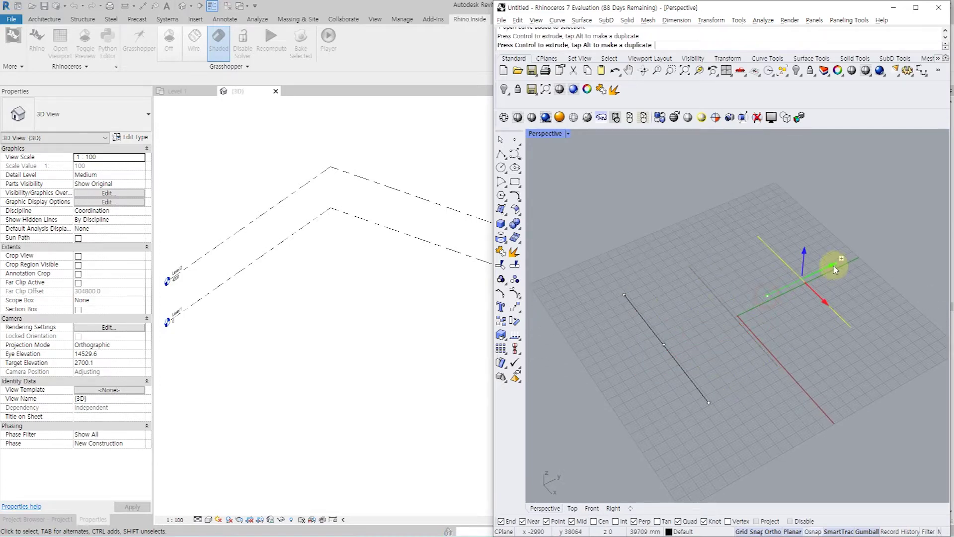
pyautogui.moveTo(762, 330); pyautogui.dragTo(837, 328, button='right')
pyautogui.press('Escape')
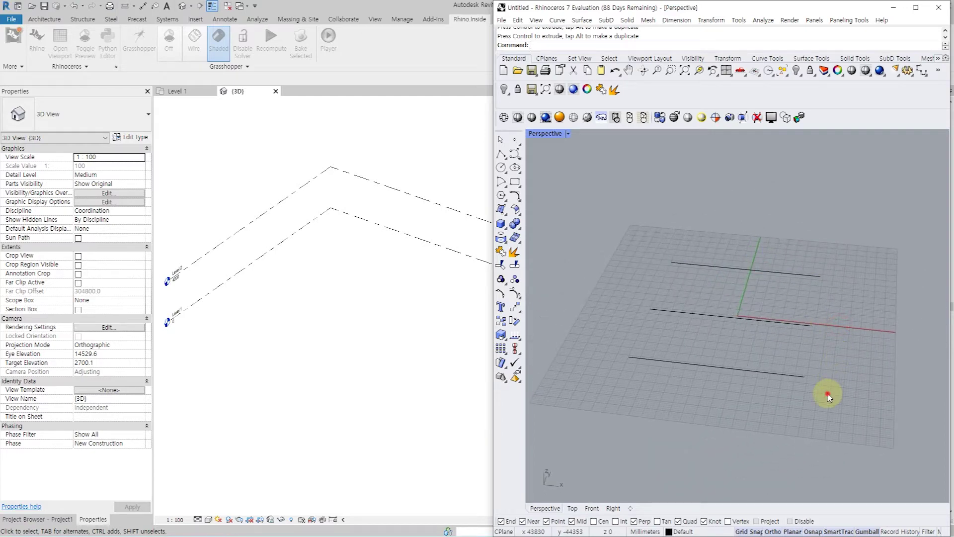
# Turn on the middle curve's control points and raise its central control point to arch the curve upward
pyautogui.click(736, 327)
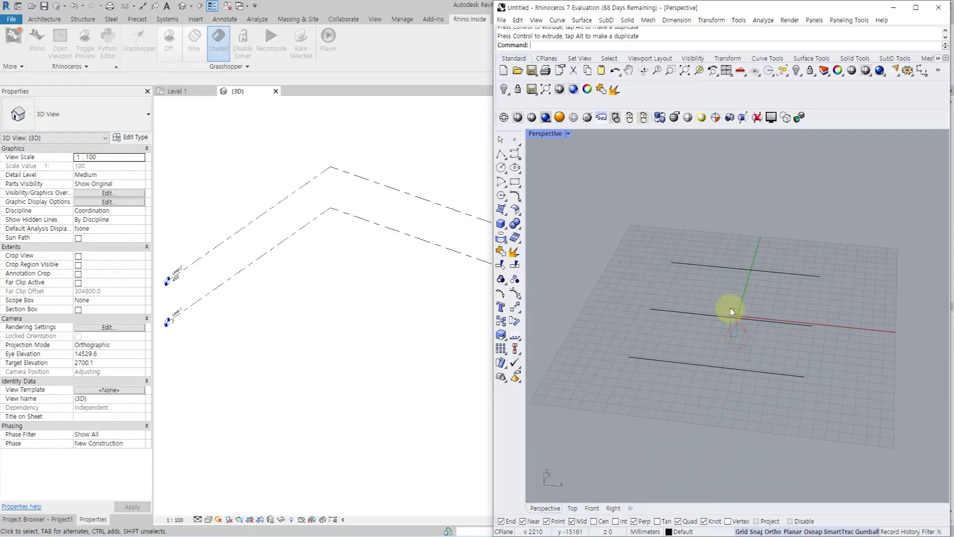
pyautogui.click(731, 313)
pyautogui.moveTo(784, 298); pyautogui.dragTo(779, 301, button='right')
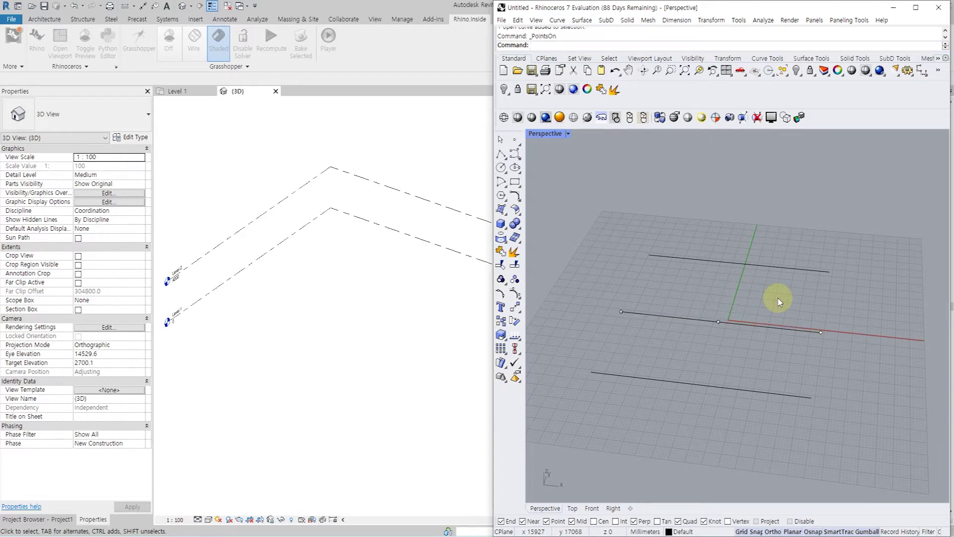
pyautogui.click(719, 322)
pyautogui.moveTo(743, 356); pyautogui.dragTo(718, 276, button='right')
pyautogui.moveTo(718, 277); pyautogui.dragTo(718, 253)
# Turn on the control points of the two outer curves and lower their central points together to sag both curves
pyautogui.click(790, 262)
pyautogui.click(769, 284)
pyautogui.moveTo(687, 339); pyautogui.dragTo(665, 370)
pyautogui.press('F10')
pyautogui.moveTo(687, 338); pyautogui.dragTo(643, 376)
pyautogui.keyDown('shift'); pyautogui.click(769, 284); pyautogui.keyUp('shift')
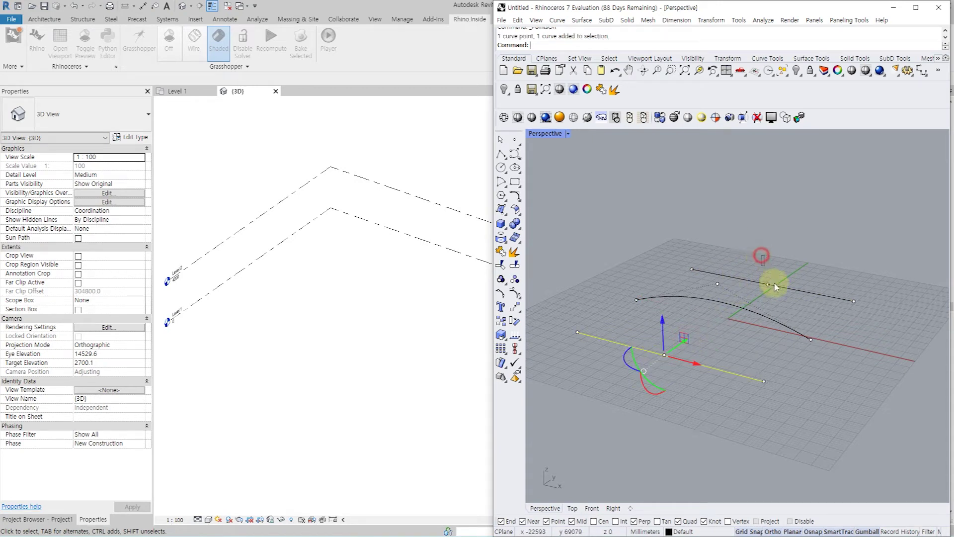
pyautogui.moveTo(723, 285); pyautogui.dragTo(731, 315)
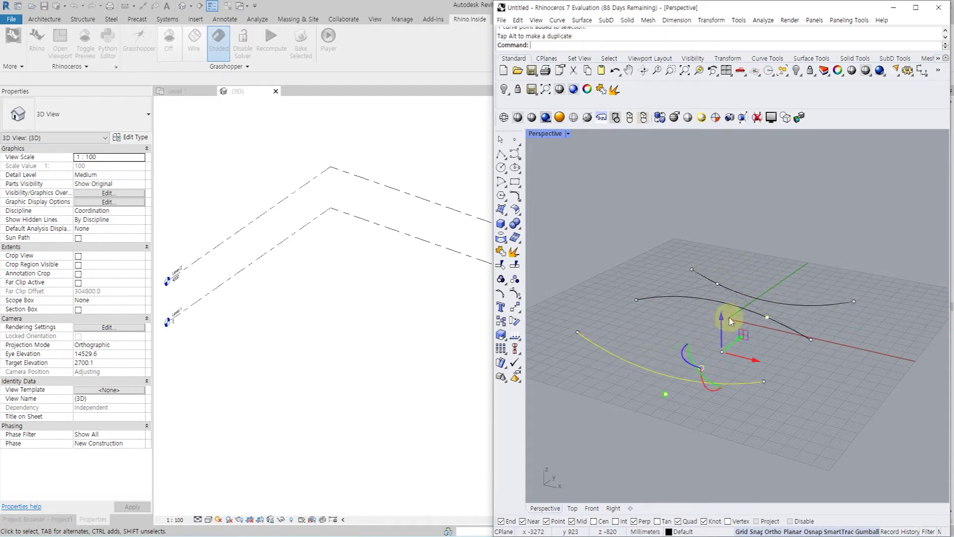
pyautogui.press('Escape')
# Loft the three curves into a surface using the Normal style and Do not simplify
pyautogui.moveTo(752, 248); pyautogui.dragTo(673, 348, button='right')
pyautogui.moveTo(797, 259); pyautogui.dragTo(660, 412)
pyautogui.press('Return')
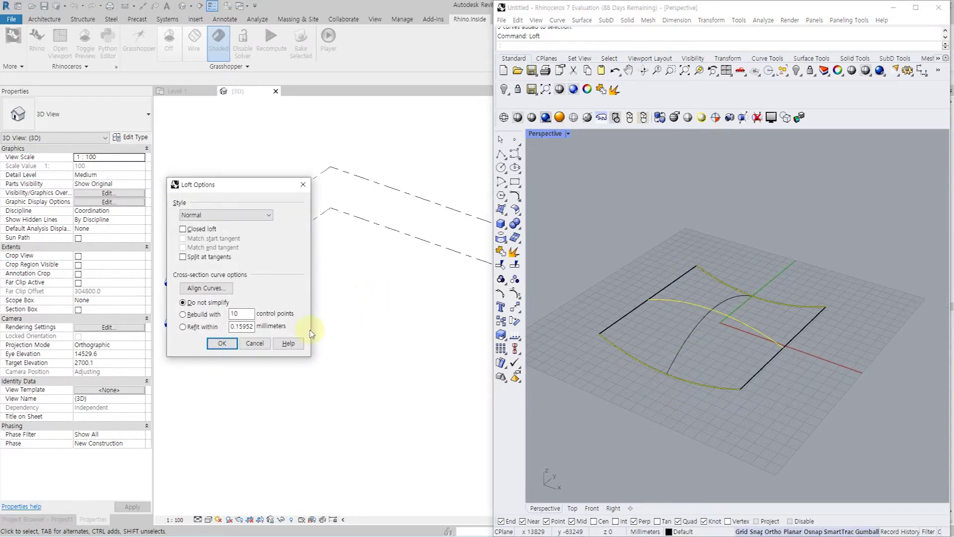
pyautogui.click(218, 343)
pyautogui.click(782, 261)
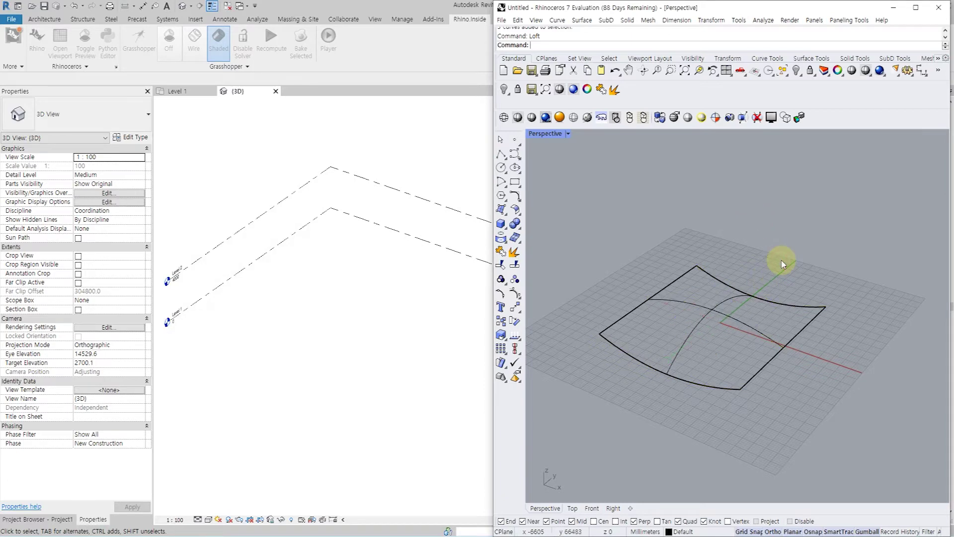
# Set the Perspective viewport's display mode to Ghosted
pyautogui.write('gh')
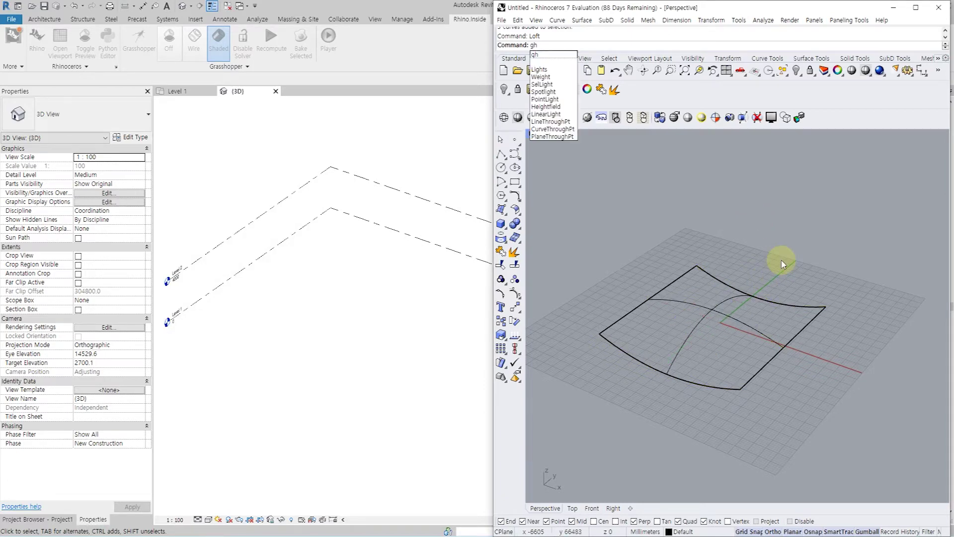
pyautogui.press('Return')
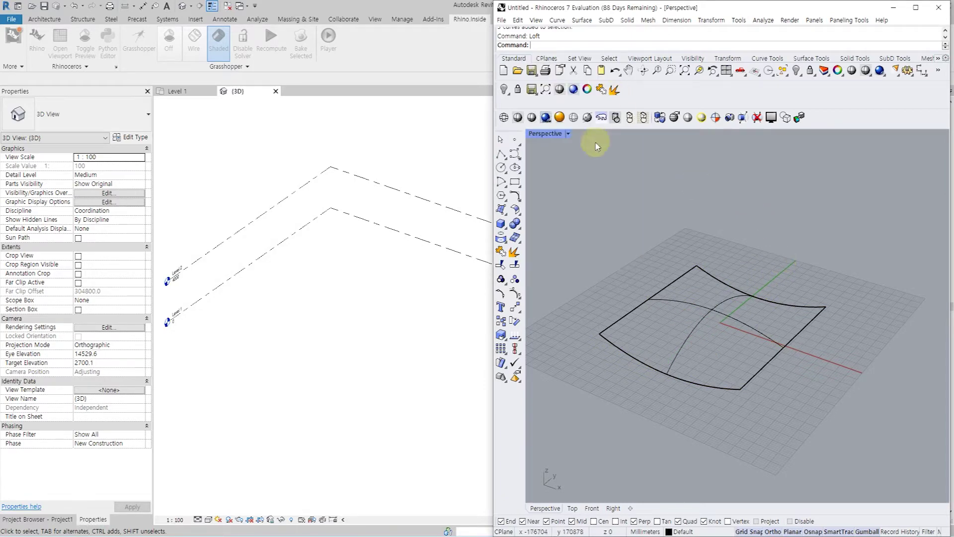
pyautogui.click(568, 135)
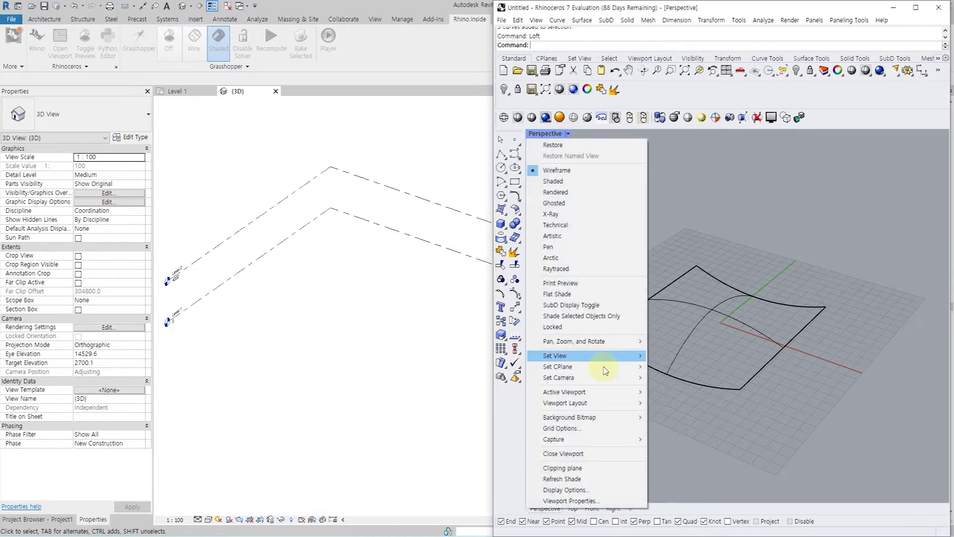
pyautogui.moveTo(606, 371)
pyautogui.click(580, 203)
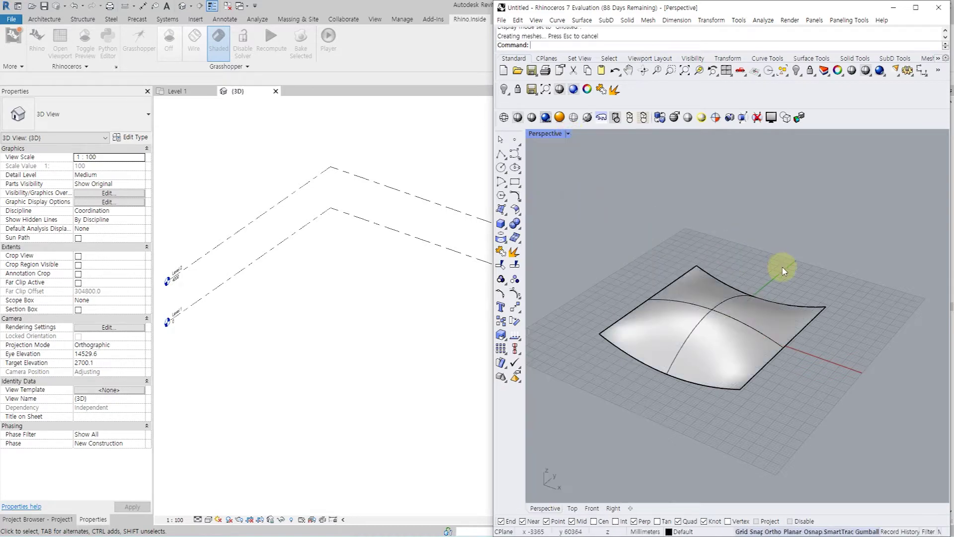
pyautogui.moveTo(749, 288); pyautogui.dragTo(712, 353, button='right')
pyautogui.middleClick(710, 349)
# Launch Grasshopper and resize its window to span the full screen width above the model views
pyautogui.click(729, 242)
pyautogui.press('Return')
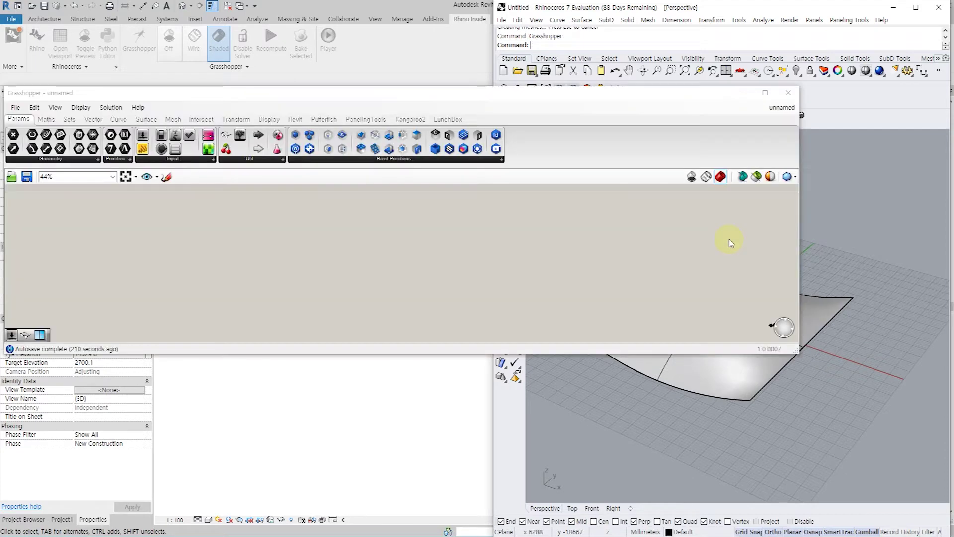
pyautogui.moveTo(641, 98); pyautogui.dragTo(643, 12)
pyautogui.moveTo(799, 266); pyautogui.dragTo(947, 276)
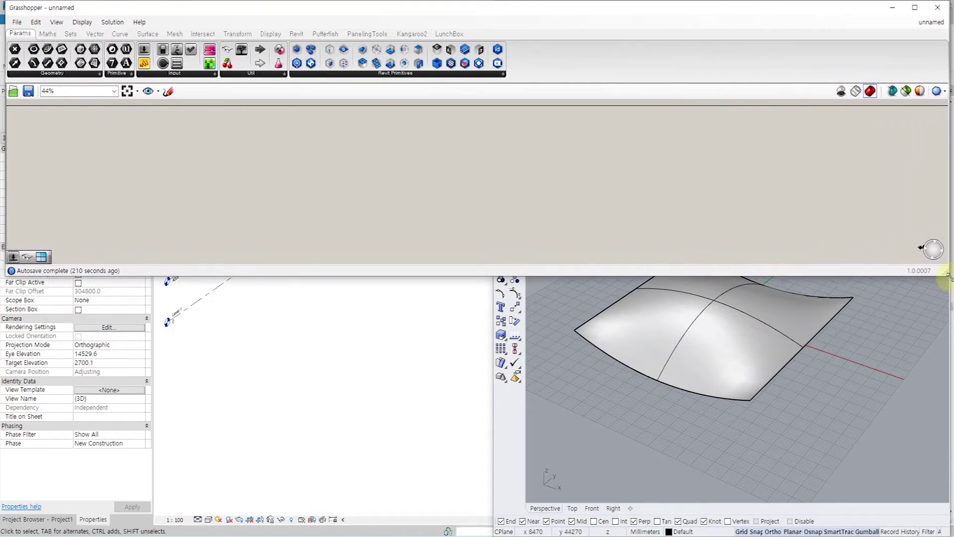
# Add a Brep parameter to the Grasshopper canvas and reference the lofted surface as its single Brep
pyautogui.doubleClick(255, 160)
pyautogui.write('Brep')
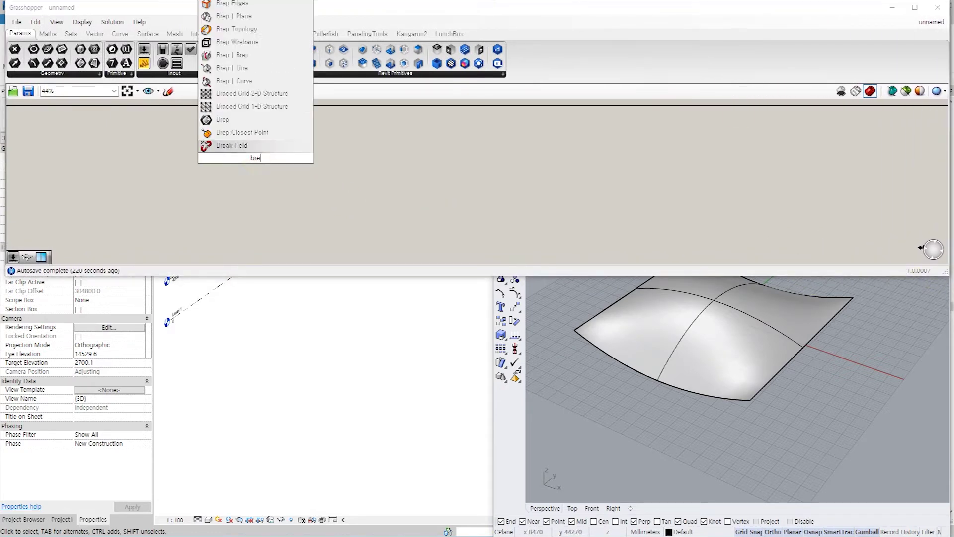
pyautogui.press('Return')
pyautogui.scroll(2, 256, 160)
pyautogui.scroll(4, 255, 161)
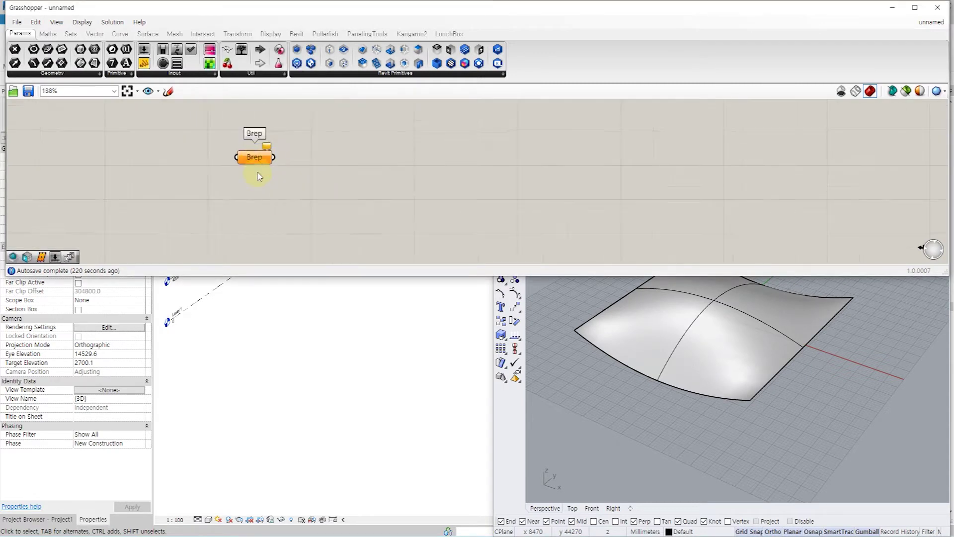
pyautogui.rightClick(258, 160)
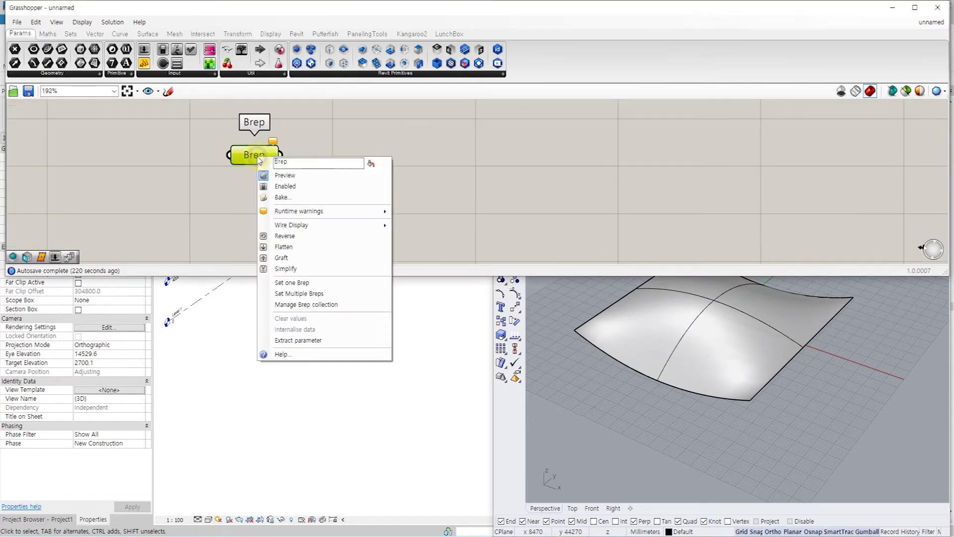
pyautogui.click(300, 282)
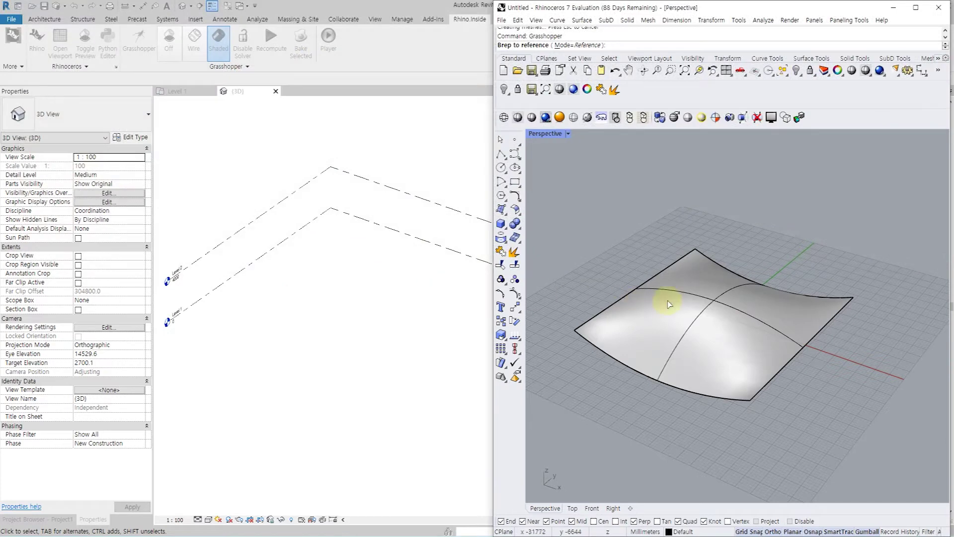
pyautogui.click(683, 302)
# Check the surface preview in Revit's 3D view, then add a Quad Panels component fed by the Brep as its Surface
pyautogui.click(356, 428)
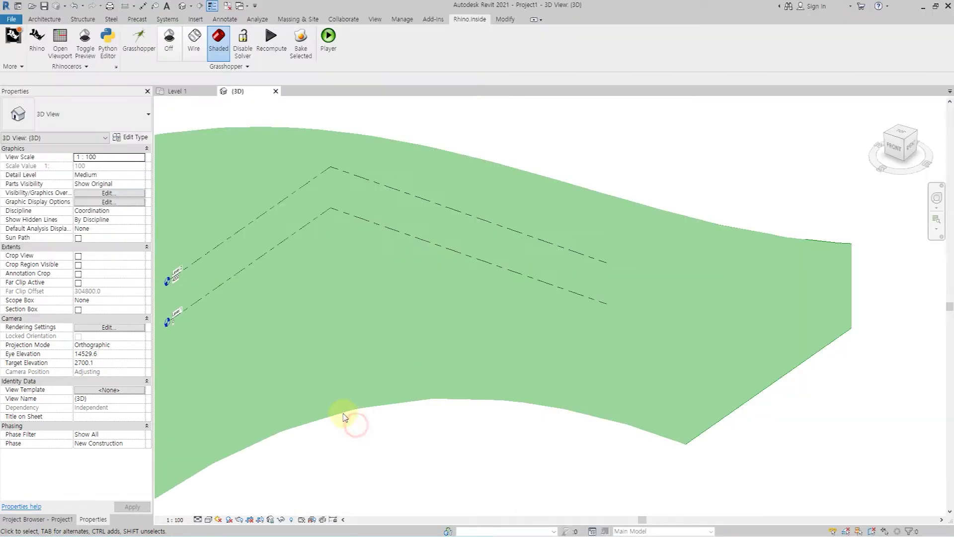
pyautogui.scroll(-6, 356, 399)
pyautogui.keyDown('shift'); pyautogui.moveTo(356, 343); pyautogui.dragTo(419, 400, button='middle'); pyautogui.keyUp('shift')
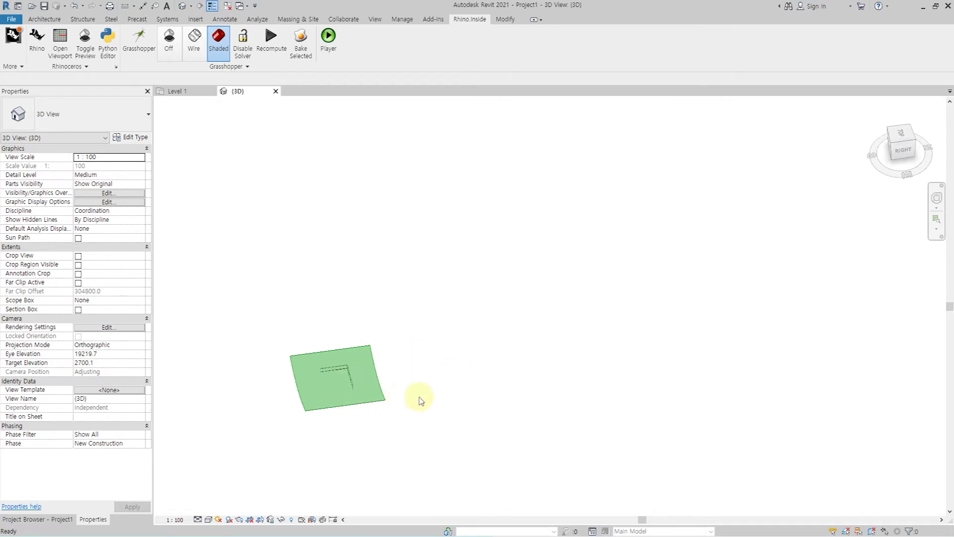
pyautogui.click(37, 39)
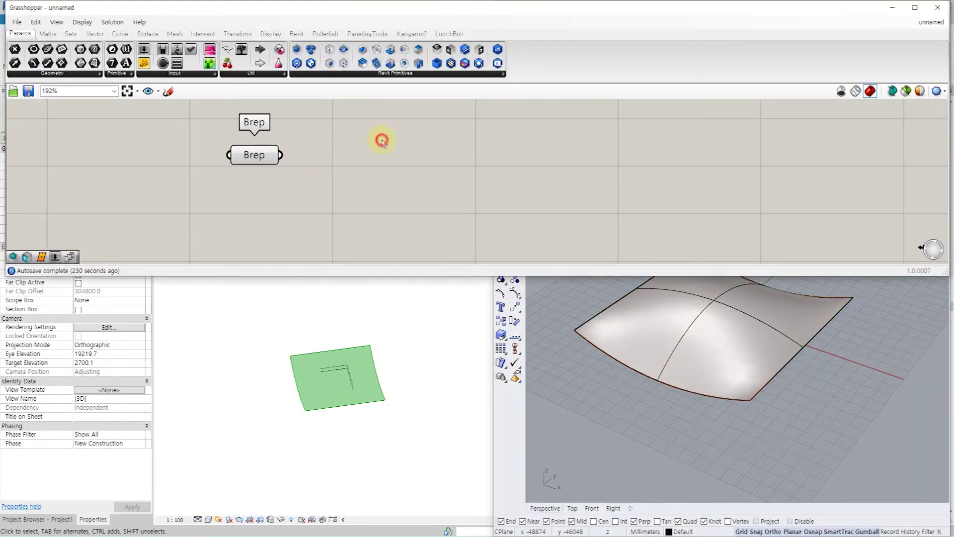
pyautogui.click(374, 161)
pyautogui.doubleClick(386, 166)
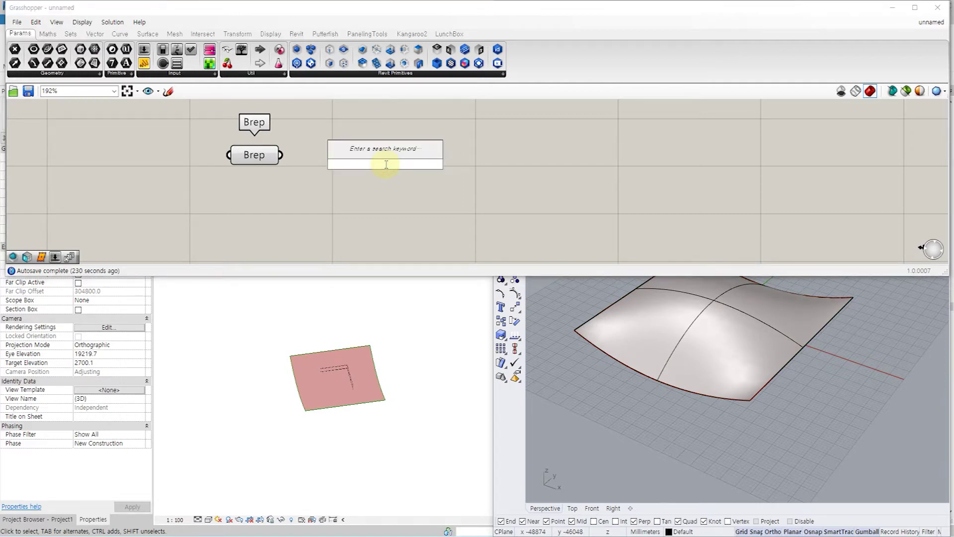
pyautogui.write('panel')
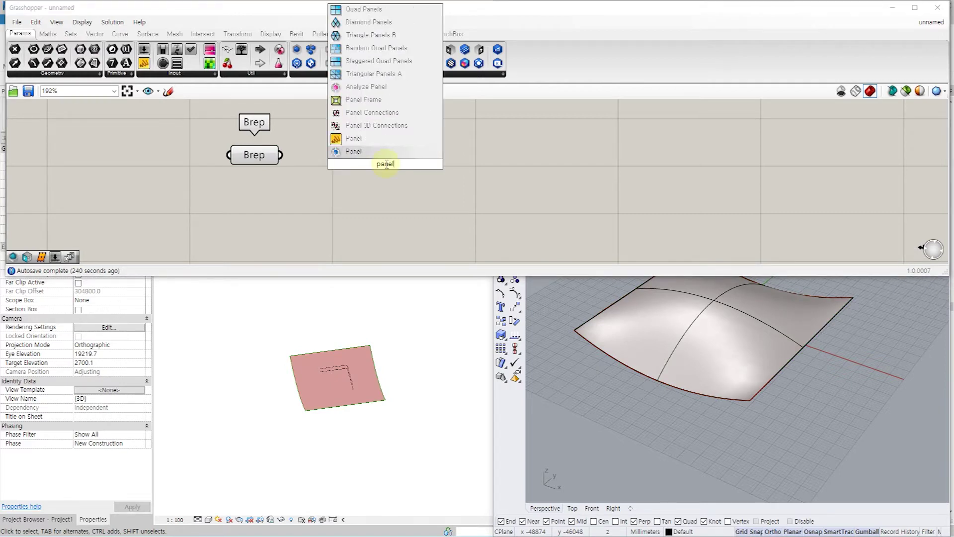
pyautogui.click(368, 8)
pyautogui.moveTo(394, 180); pyautogui.dragTo(408, 214)
pyautogui.moveTo(312, 160); pyautogui.dragTo(330, 159)
pyautogui.moveTo(425, 183); pyautogui.dragTo(436, 179)
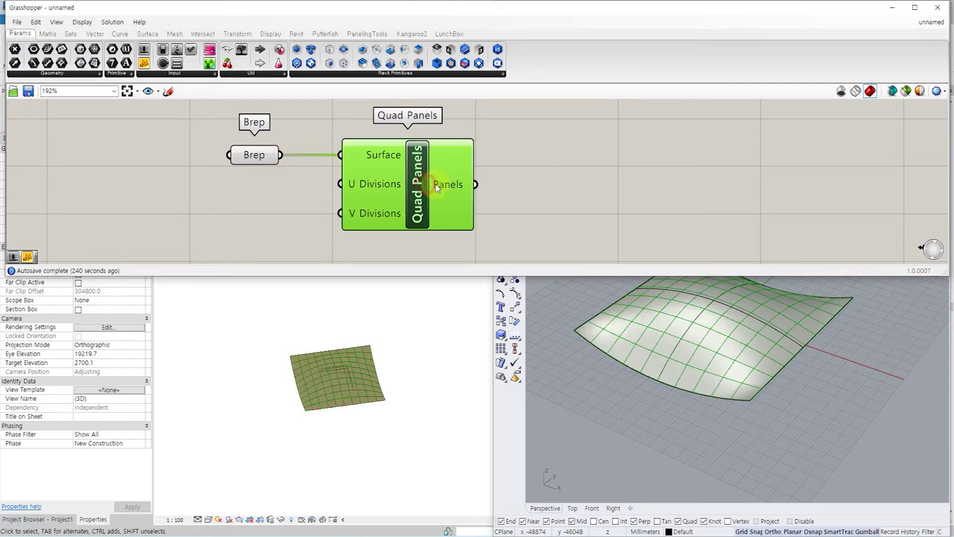
# Add a number slider with the value 15 and connect it to Quad Panels' U Divisions and V Divisions
pyautogui.doubleClick(242, 197)
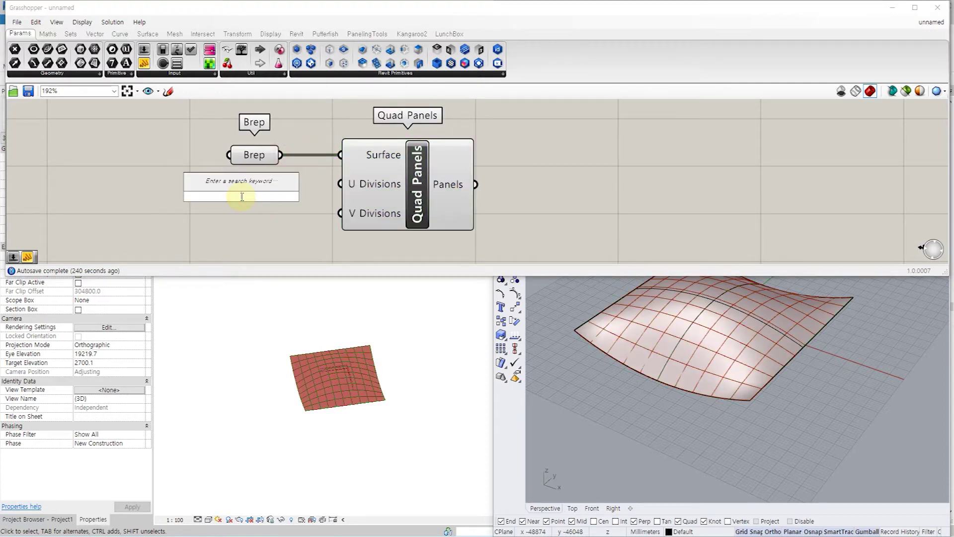
pyautogui.write('number slider')
pyautogui.press('Return')
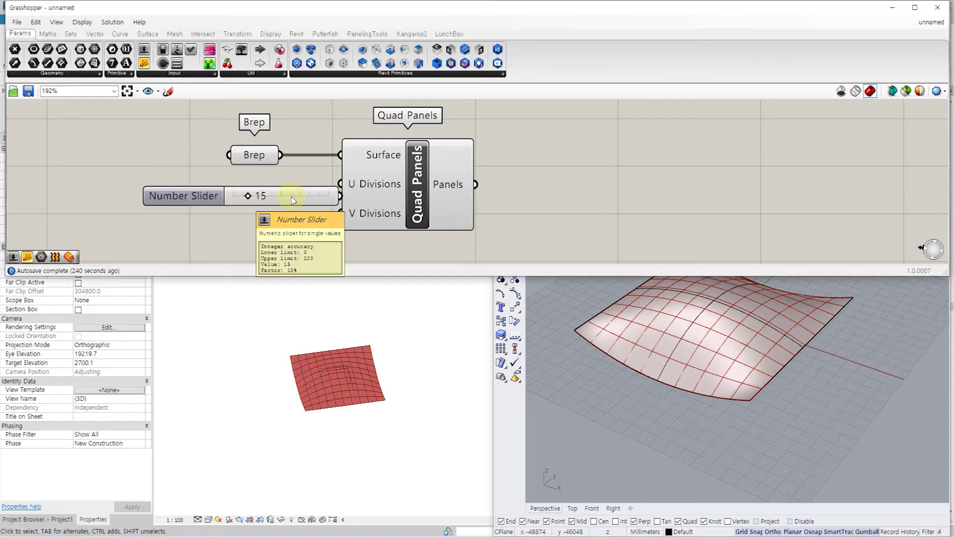
pyautogui.moveTo(300, 195); pyautogui.dragTo(264, 197)
pyautogui.moveTo(340, 184); pyautogui.dragTo(340, 214)
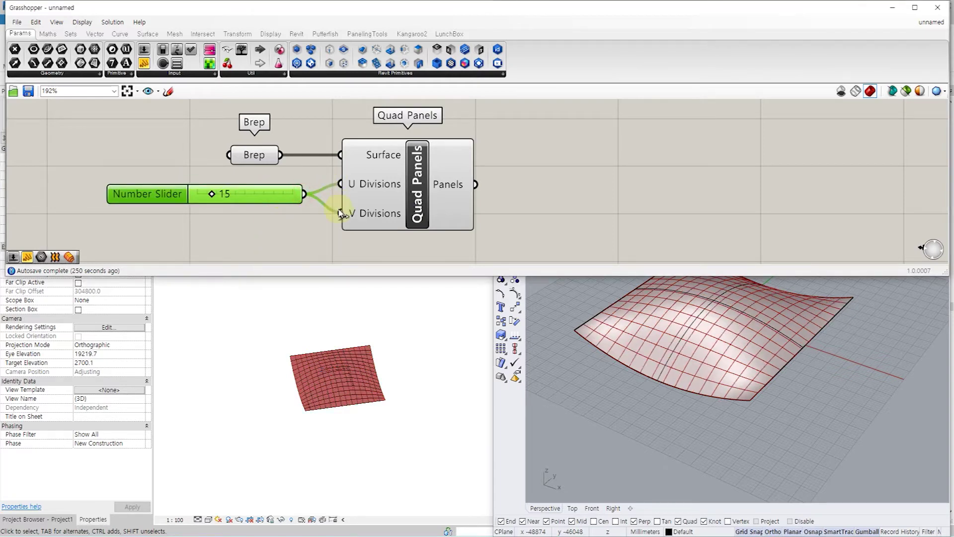
# Set the number slider driving Quad Panels' U and V Divisions to 10
pyautogui.moveTo(211, 197)
pyautogui.mouseDown()
pyautogui.moveTo(196, 195)
pyautogui.moveTo(206, 197)
pyautogui.mouseUp()
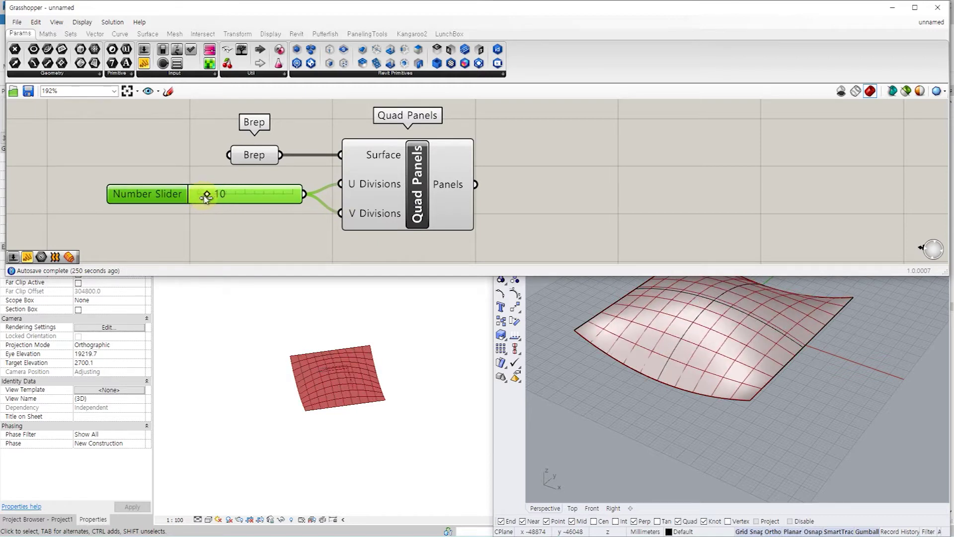
pyautogui.click(270, 229)
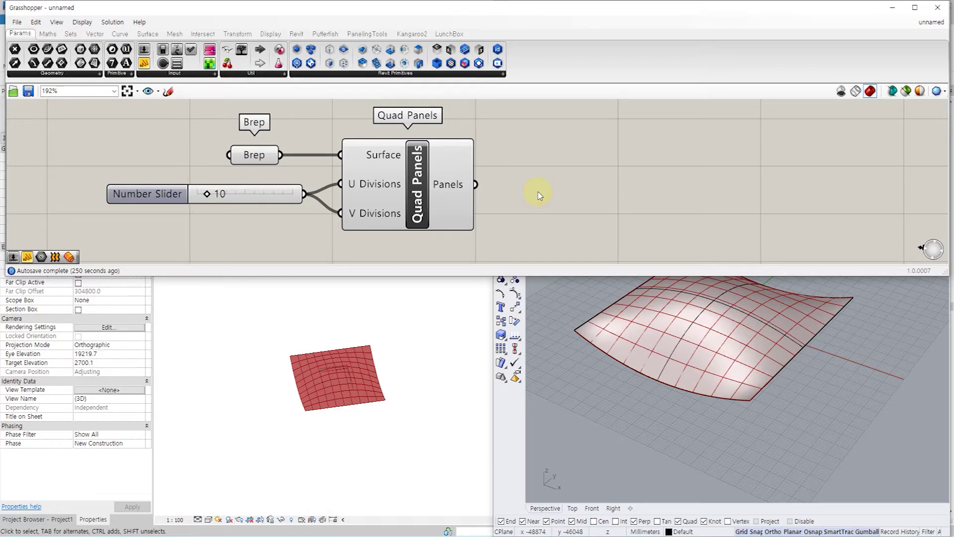
# Add a Deconstruct Brep component and connect Quad Panels' Panels output to its Brep input
pyautogui.scroll(-1, 539, 195)
pyautogui.moveTo(570, 198); pyautogui.dragTo(341, 179, button='right')
pyautogui.scroll(-1, 341, 180)
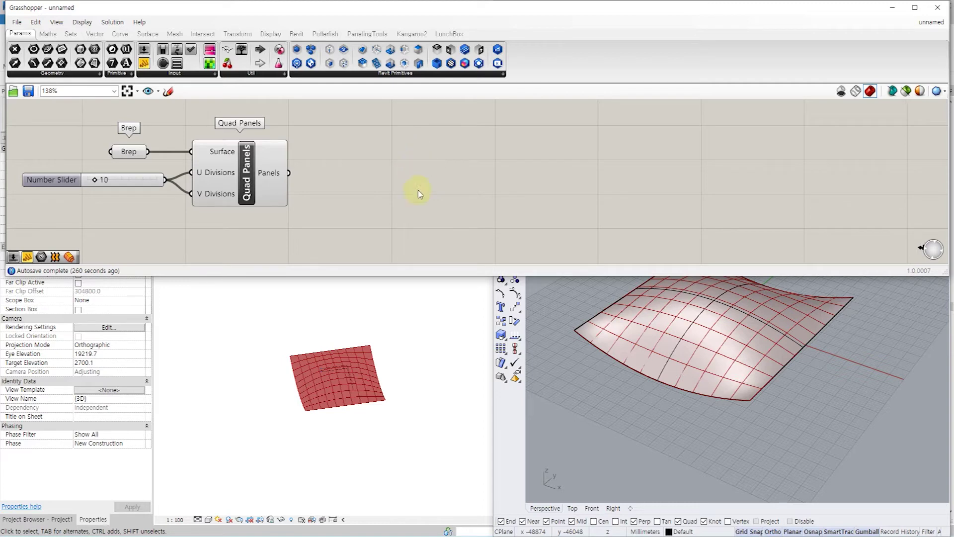
pyautogui.doubleClick(422, 149)
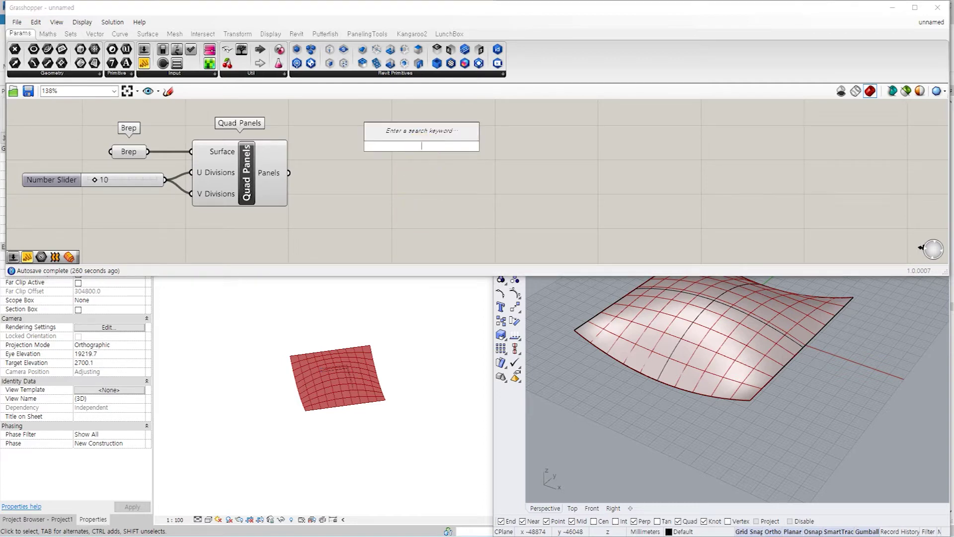
pyautogui.write('deconstruct')
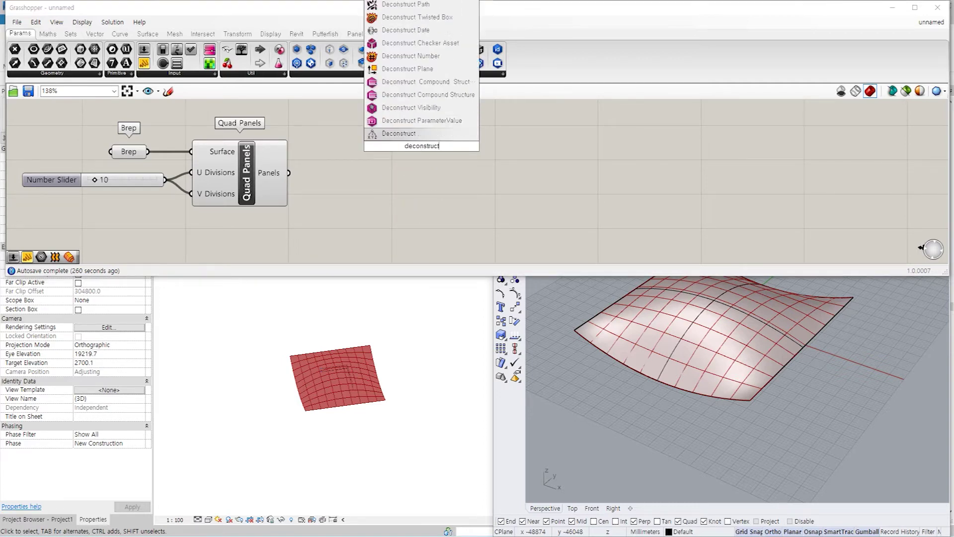
pyautogui.write(' brep')
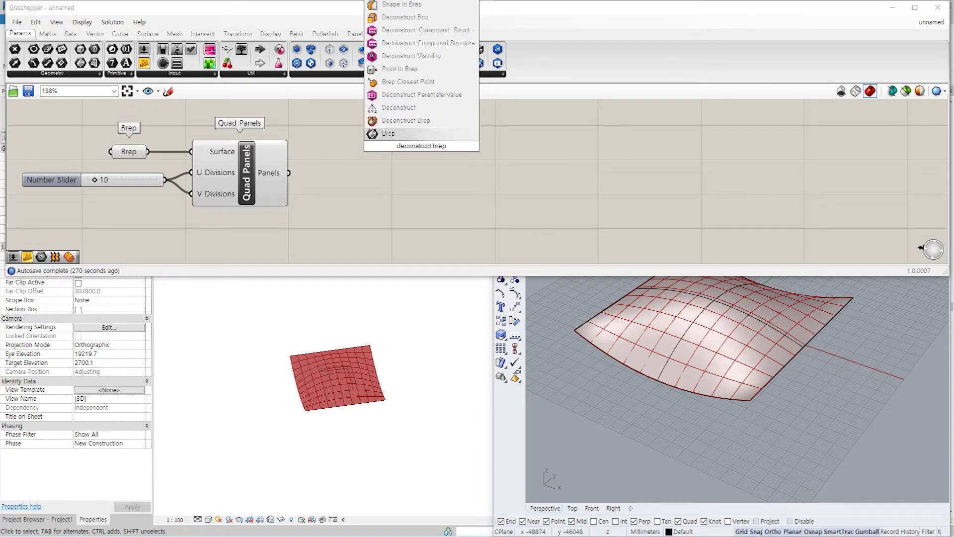
pyautogui.click(393, 120)
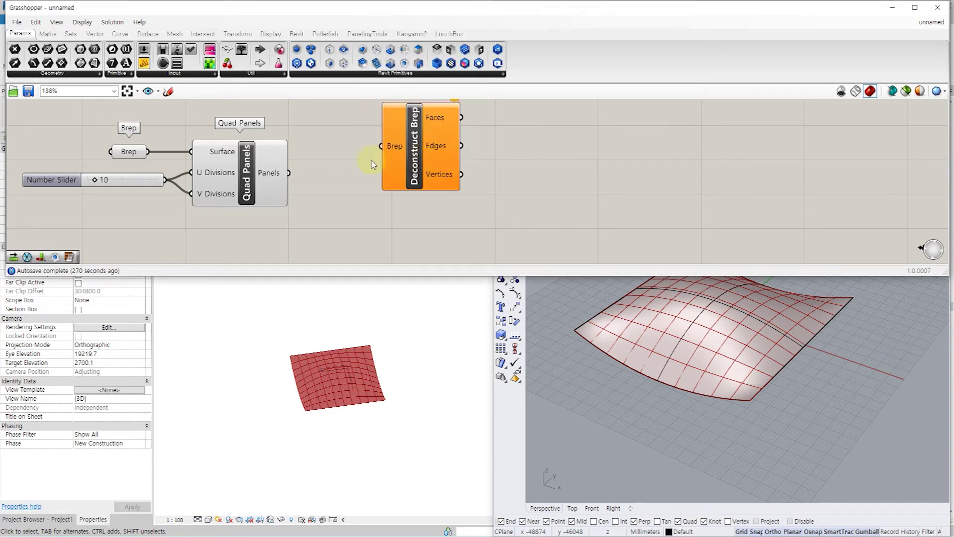
pyautogui.moveTo(289, 172); pyautogui.dragTo(381, 146)
# Make the Grasshopper window slightly taller and add a List Length component fed by Quad Panels' Panels output
pyautogui.scroll(-4, 366, 218)
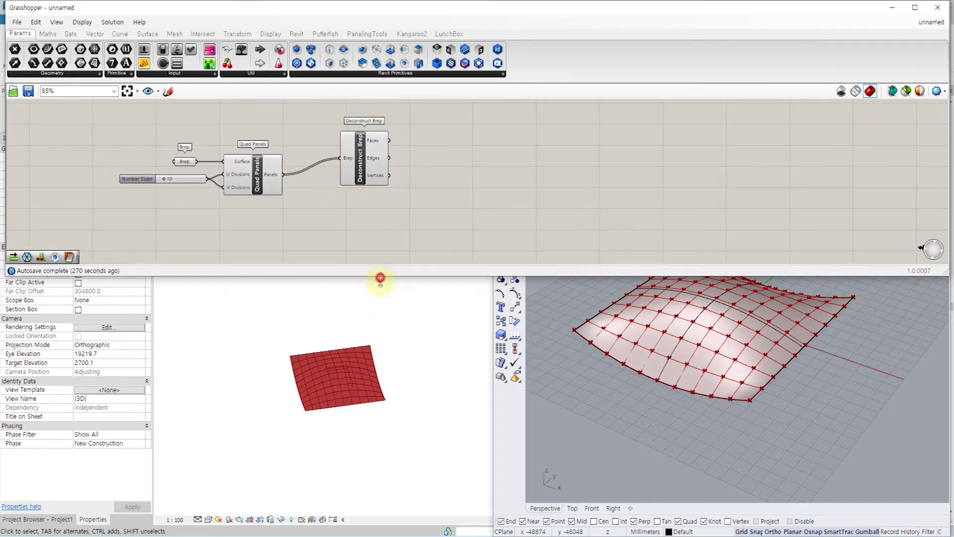
pyautogui.moveTo(380, 277); pyautogui.dragTo(380, 288)
pyautogui.moveTo(359, 211); pyautogui.dragTo(362, 194, button='right')
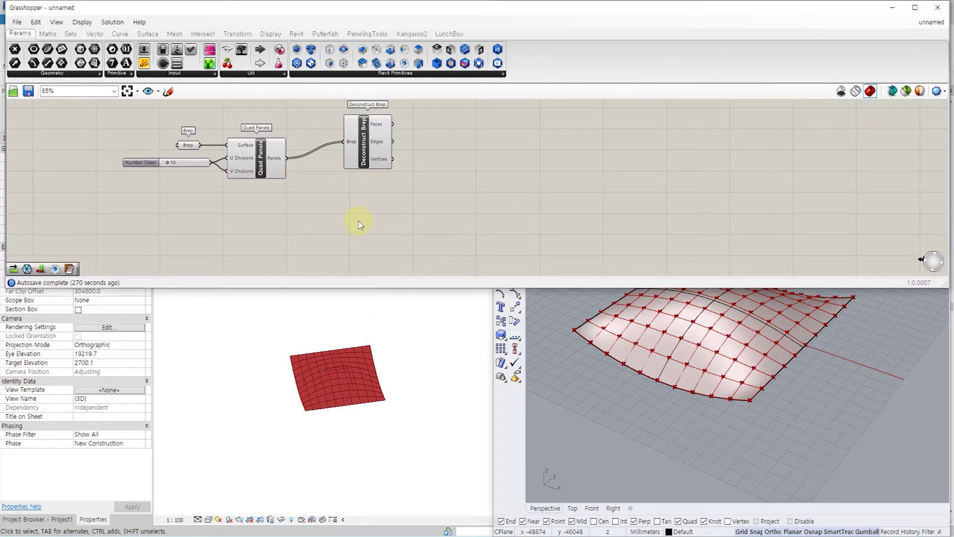
pyautogui.doubleClick(359, 222)
pyautogui.write('list')
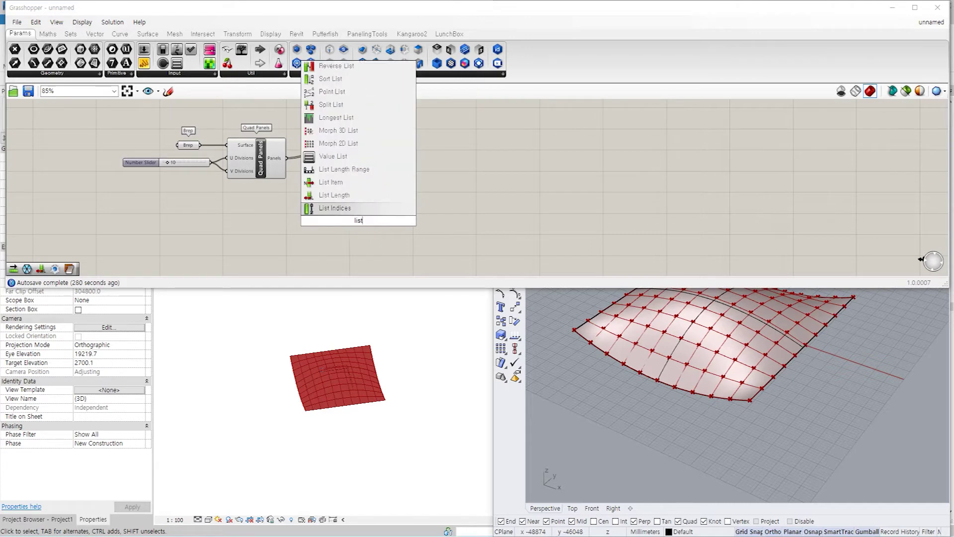
pyautogui.write(' length')
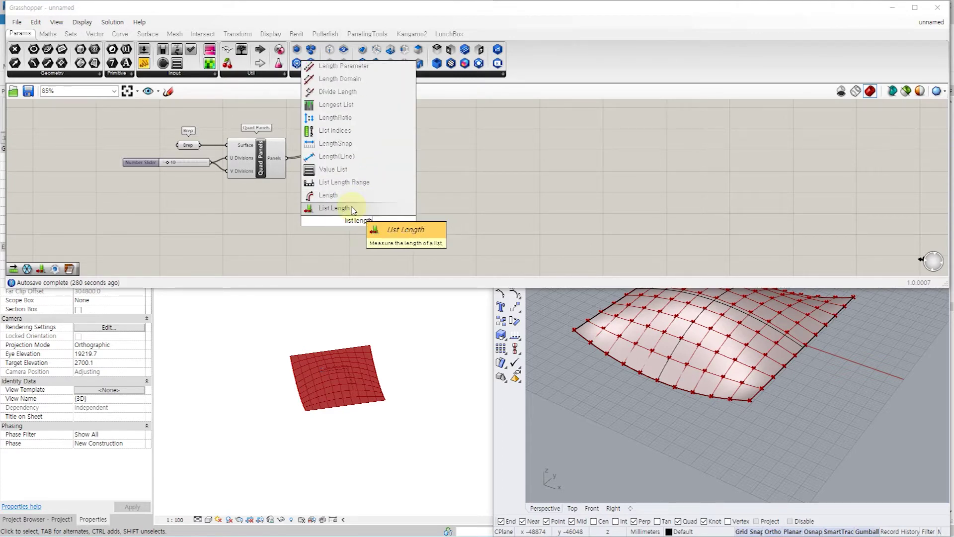
pyautogui.click(353, 209)
pyautogui.moveTo(286, 160); pyautogui.dragTo(347, 226)
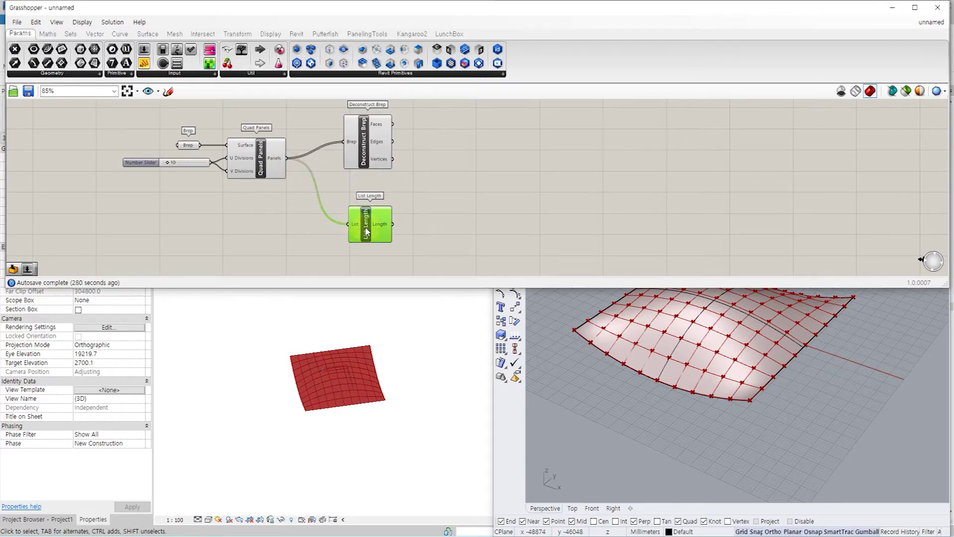
# Add a Random component and connect List Length's Length output to its Number input
pyautogui.moveTo(446, 228); pyautogui.dragTo(436, 213, button='right')
pyautogui.click(447, 218)
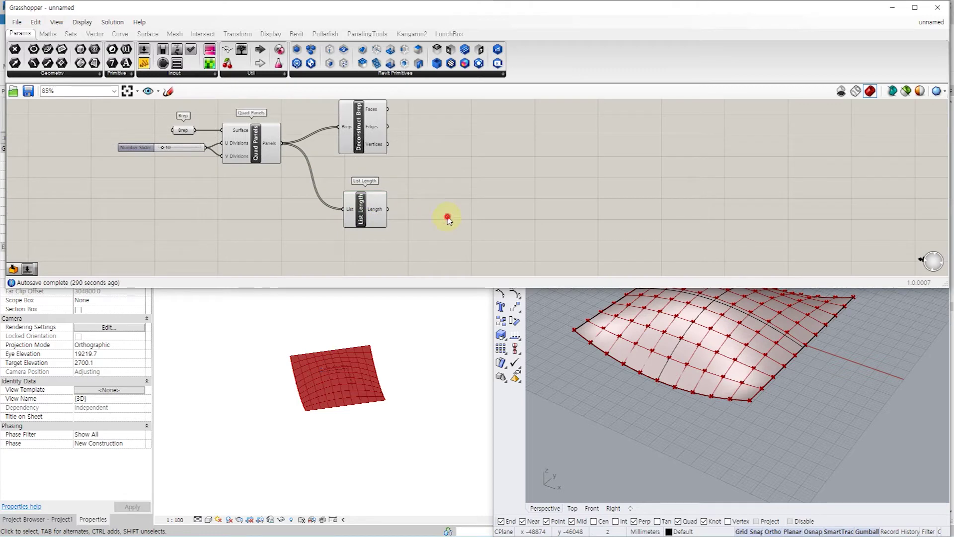
pyautogui.doubleClick(448, 218)
pyautogui.write('random')
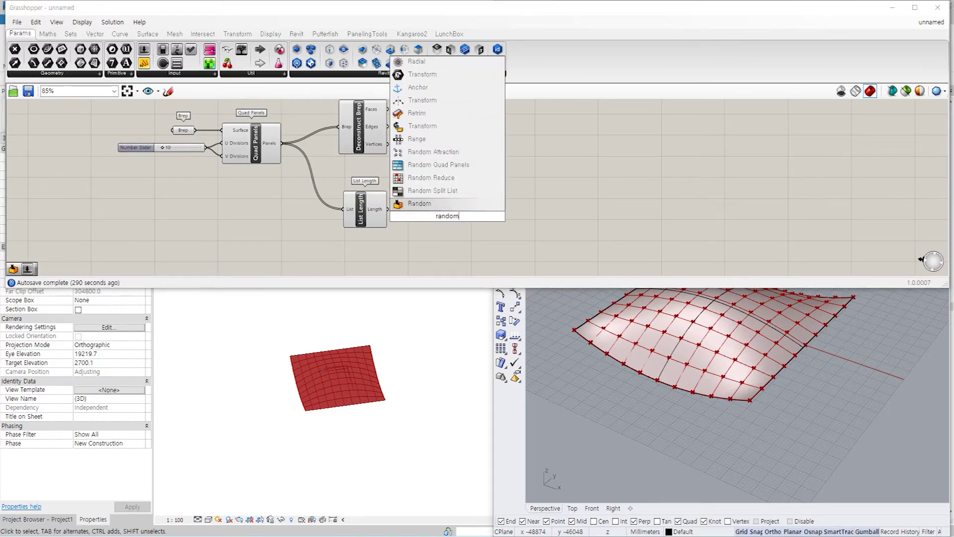
pyautogui.press('Return')
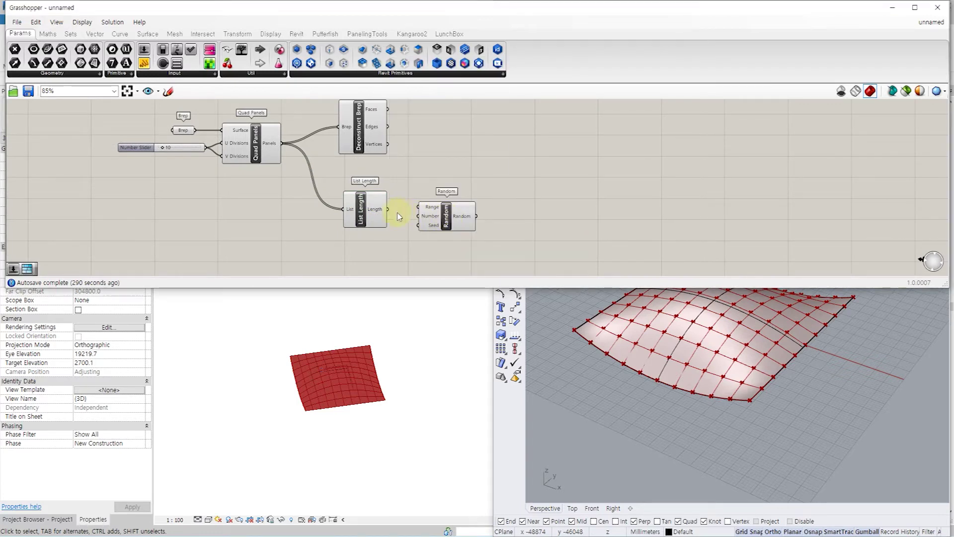
pyautogui.moveTo(404, 215); pyautogui.dragTo(445, 225)
# Add a number slider with the value 50, connect it to Random's Seed, and align both components beside List Length
pyautogui.doubleClick(363, 245)
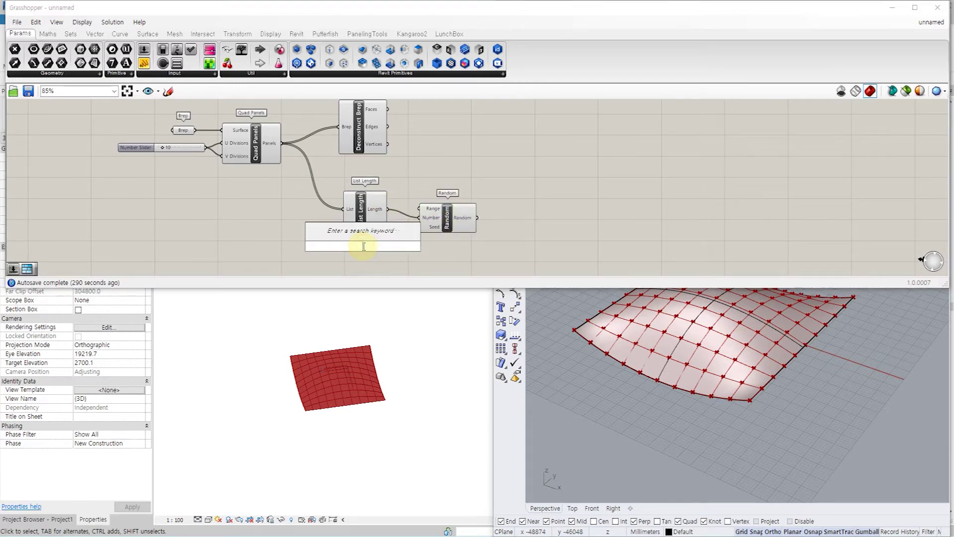
pyautogui.write('50')
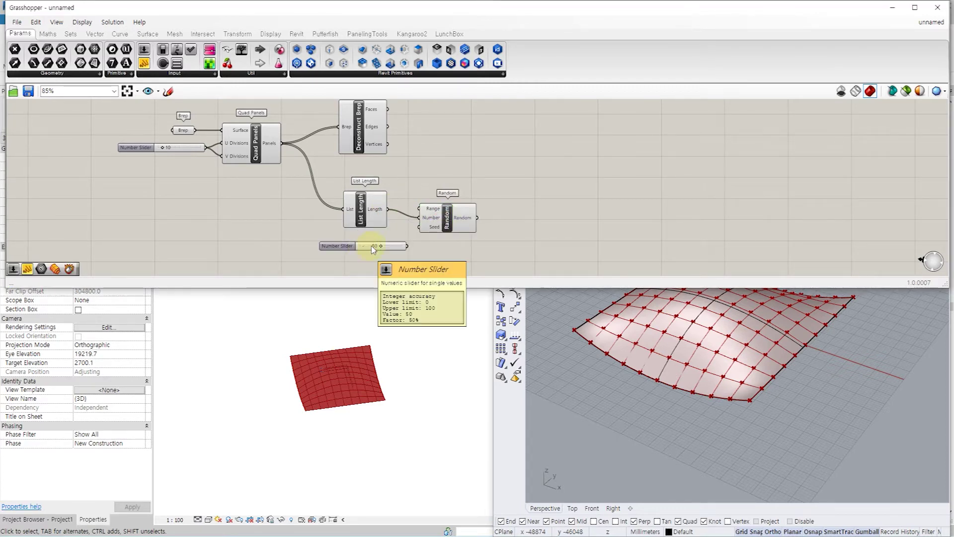
pyautogui.press('Return')
pyautogui.moveTo(433, 232)
pyautogui.mouseDown()
pyautogui.moveTo(455, 222)
pyautogui.moveTo(433, 219)
pyautogui.mouseUp()
pyautogui.moveTo(396, 245); pyautogui.dragTo(375, 248)
pyautogui.moveTo(444, 207); pyautogui.dragTo(441, 211)
pyautogui.click(547, 217)
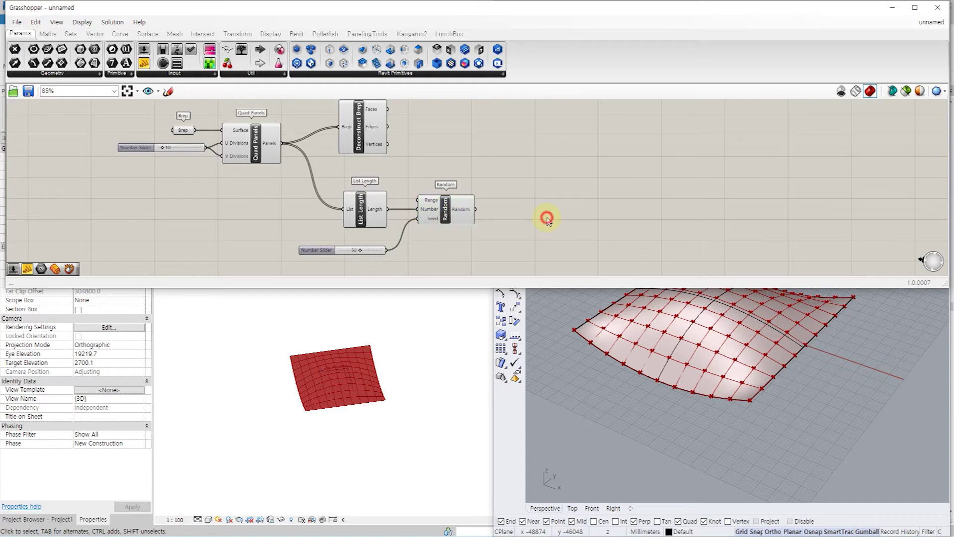
# Check Random's output values in a temporary panel connected to it, and delete the panel
pyautogui.doubleClick(548, 216)
pyautogui.write('panel')
pyautogui.press('Return')
pyautogui.click(512, 219)
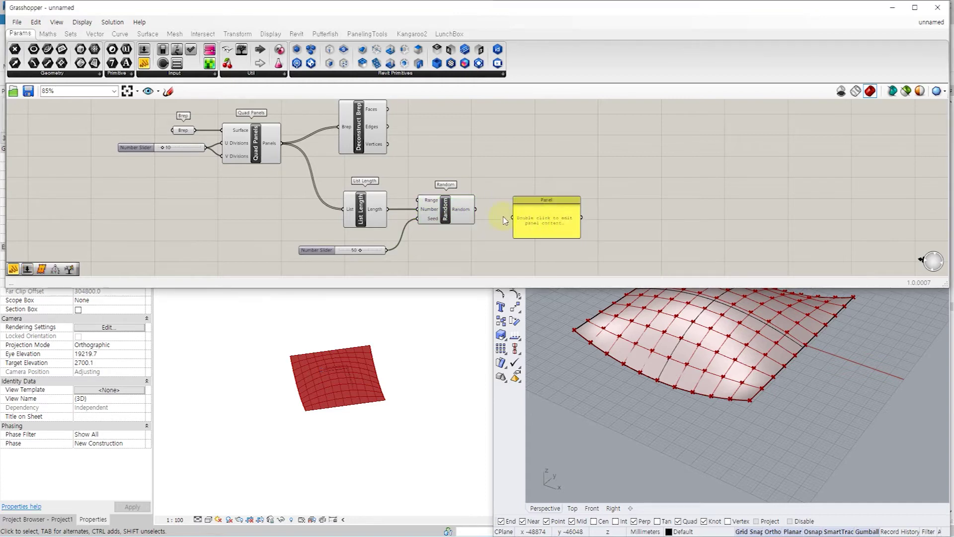
pyautogui.moveTo(497, 219); pyautogui.dragTo(512, 217)
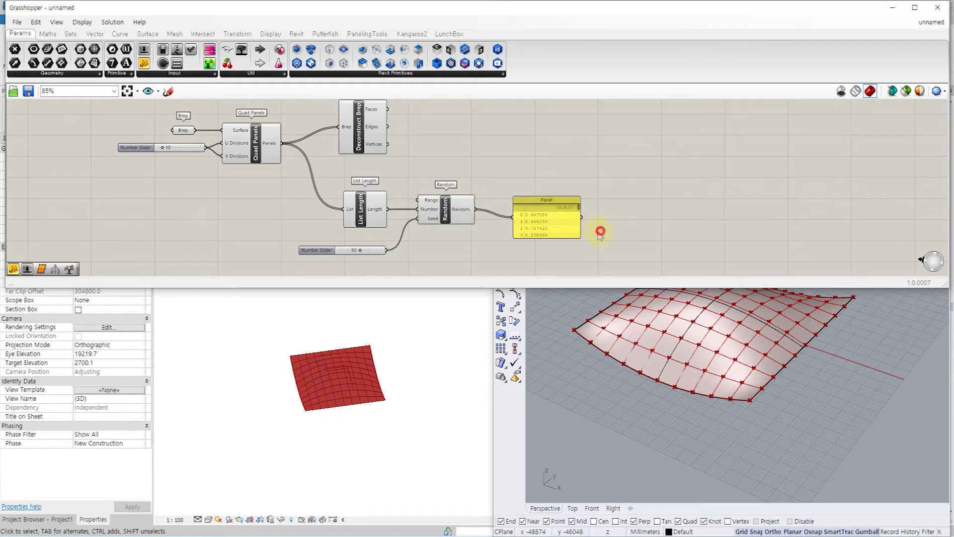
pyautogui.scroll(3, 600, 233)
pyautogui.moveTo(490, 171); pyautogui.dragTo(457, 172)
pyautogui.moveTo(483, 220); pyautogui.dragTo(483, 273)
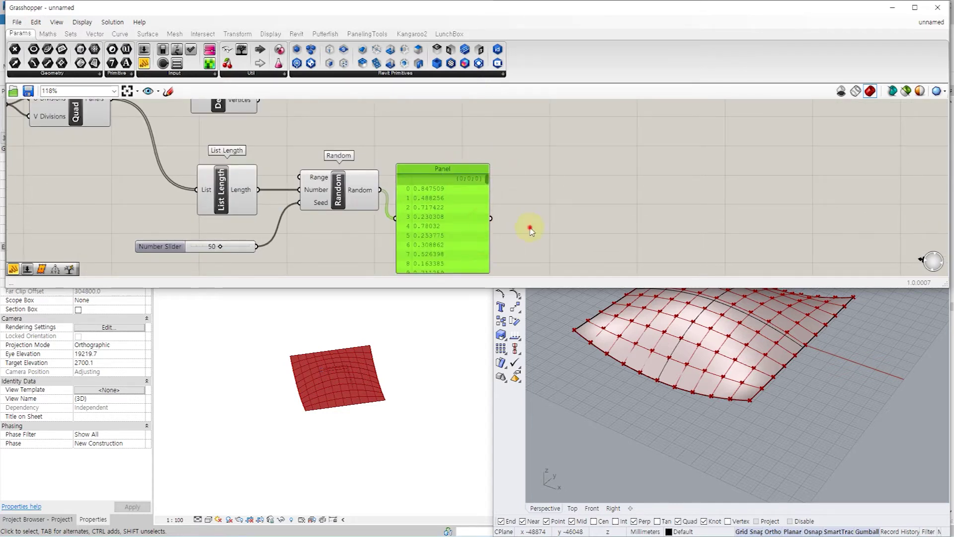
pyautogui.moveTo(526, 224); pyautogui.dragTo(528, 193, button='right')
pyautogui.moveTo(489, 150); pyautogui.dragTo(488, 248)
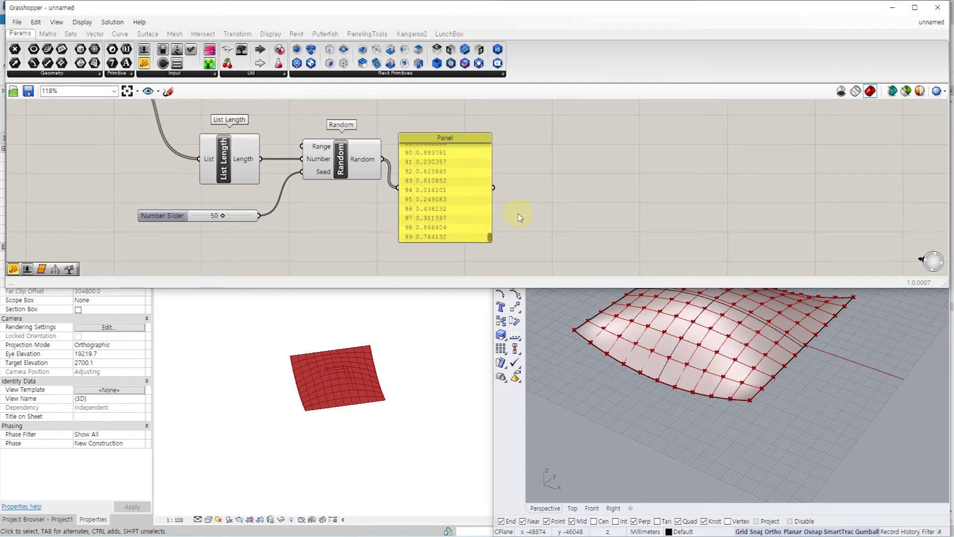
pyautogui.click(458, 138)
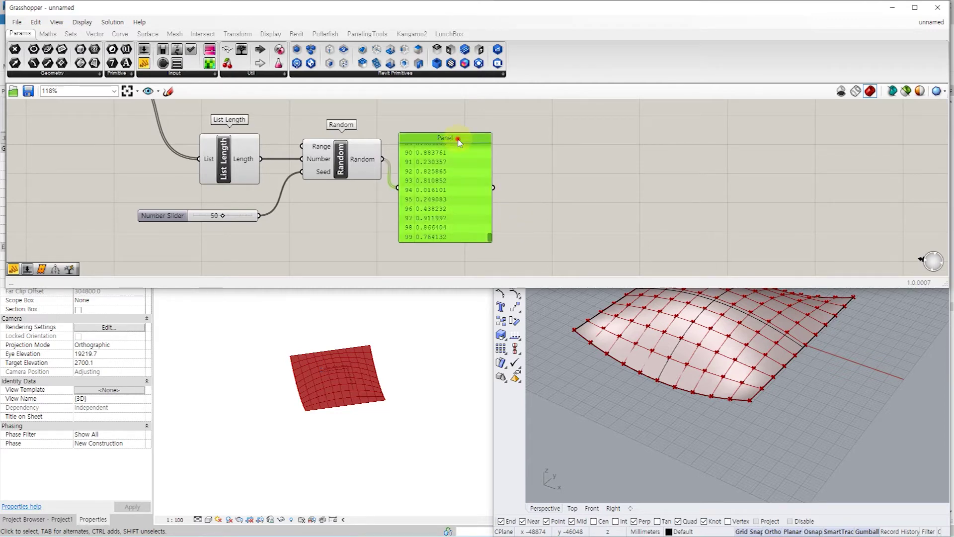
pyautogui.press('Delete')
# Add a Round component and connect Random's output to its Number input
pyautogui.click(470, 165)
pyautogui.doubleClick(469, 166)
pyautogui.write('round')
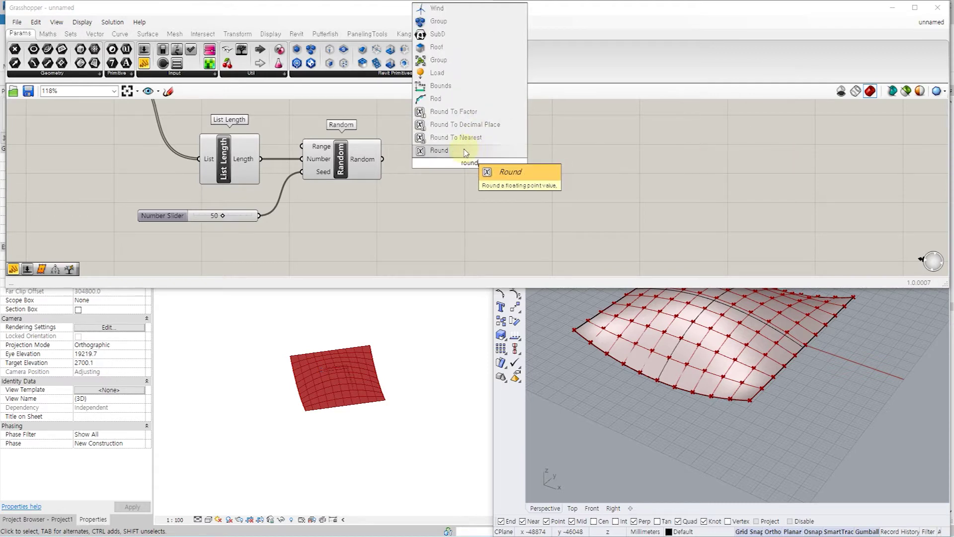
pyautogui.click(439, 150)
pyautogui.moveTo(386, 160); pyautogui.dragTo(470, 172)
pyautogui.click(451, 218)
# Add a panel connected to Round's Nearest output, enlarge it, and look through the rounded values
pyautogui.scroll(-4, 424, 223)
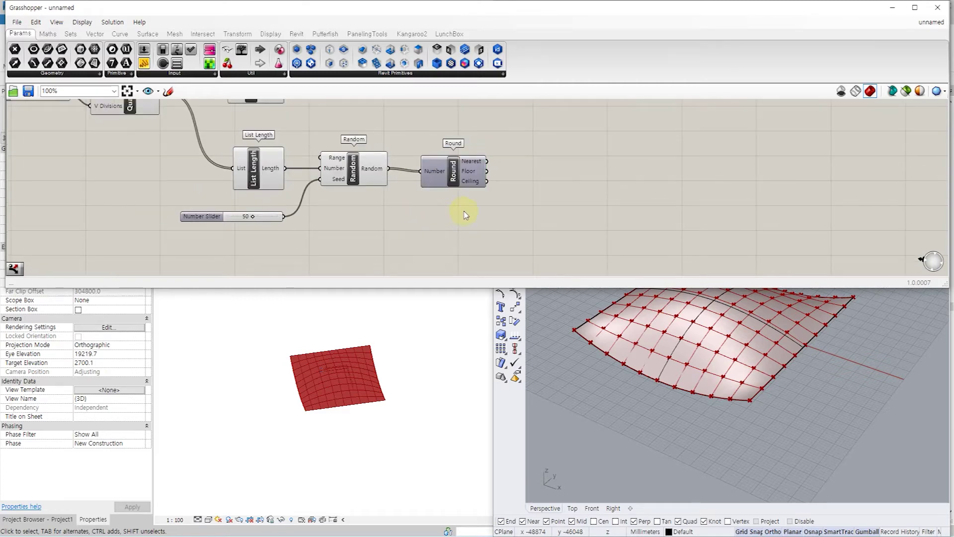
pyautogui.doubleClick(514, 211)
pyautogui.write('panel')
pyautogui.press('Return')
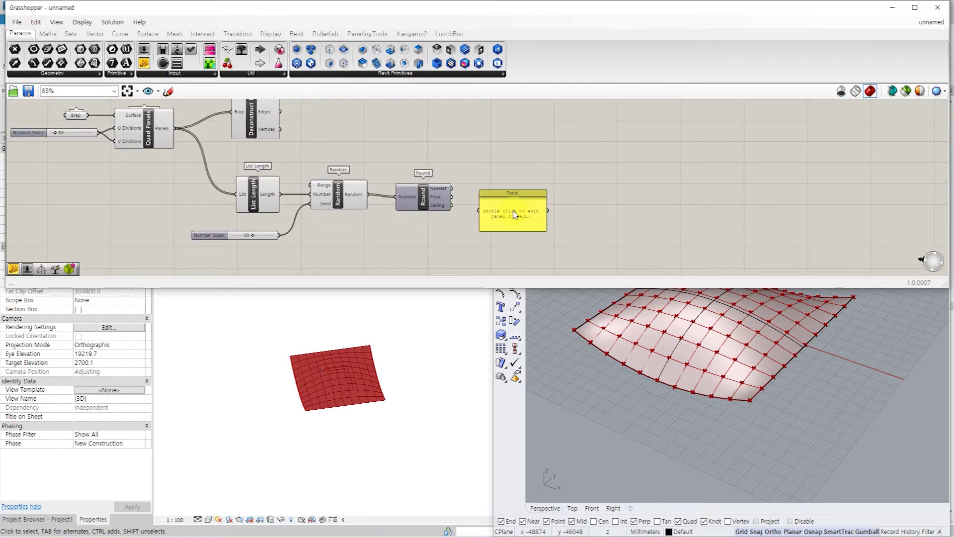
pyautogui.moveTo(451, 190); pyautogui.dragTo(531, 252)
pyautogui.moveTo(547, 193); pyautogui.dragTo(548, 211)
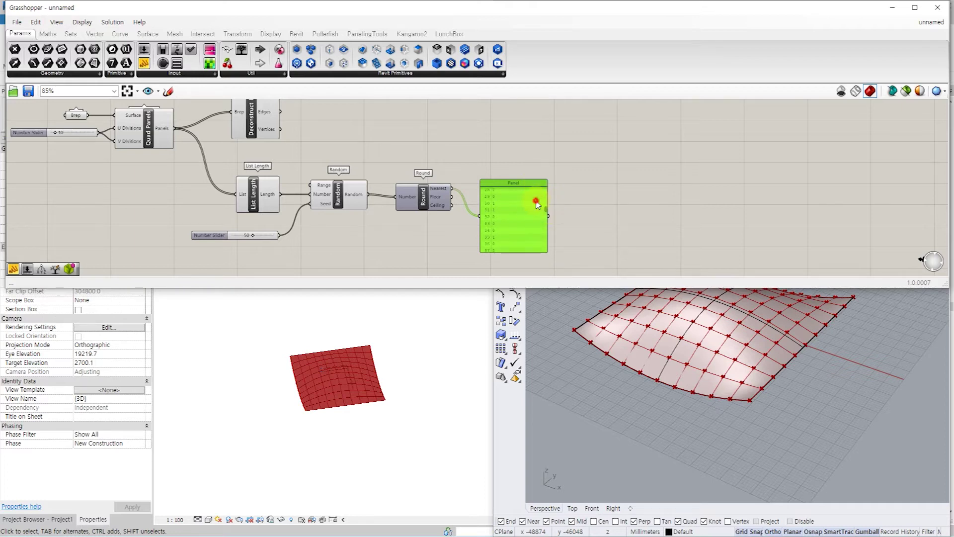
pyautogui.click(570, 188)
# Add a Dispatch component and connect Round's Nearest output to its Dispatch pattern input
pyautogui.scroll(-2, 521, 214)
pyautogui.moveTo(529, 151); pyautogui.dragTo(472, 171, button='right')
pyautogui.scroll(-2, 481, 170)
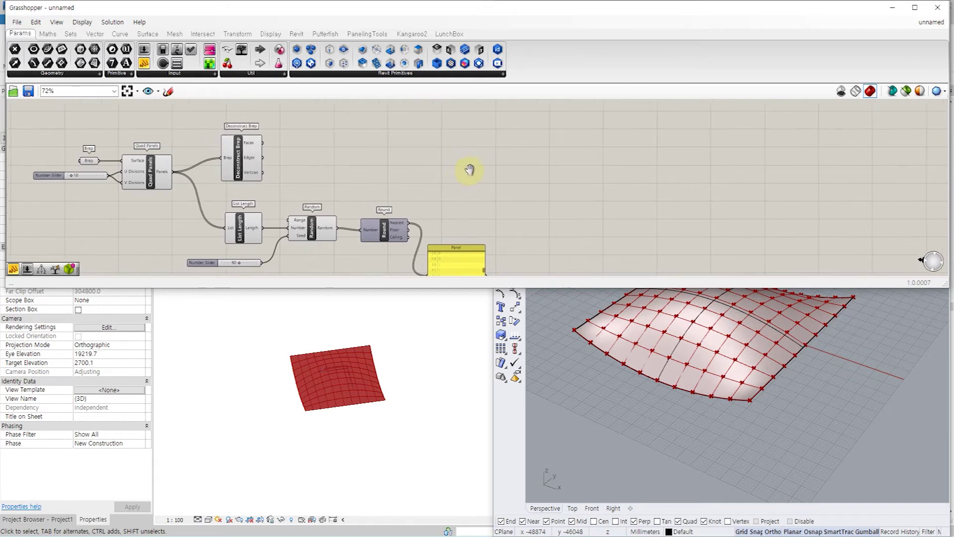
pyautogui.moveTo(462, 158); pyautogui.dragTo(462, 155, button='right')
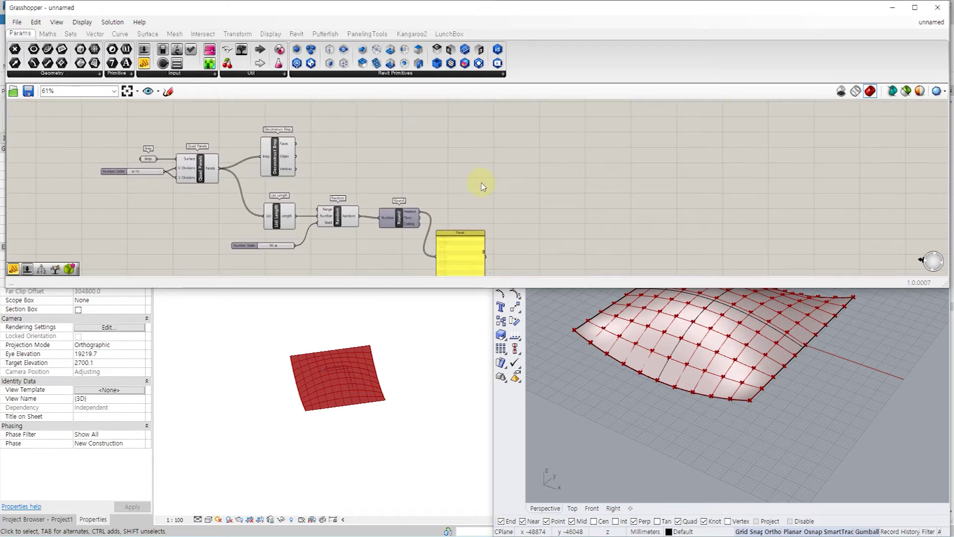
pyautogui.doubleClick(499, 192)
pyautogui.write('dispat')
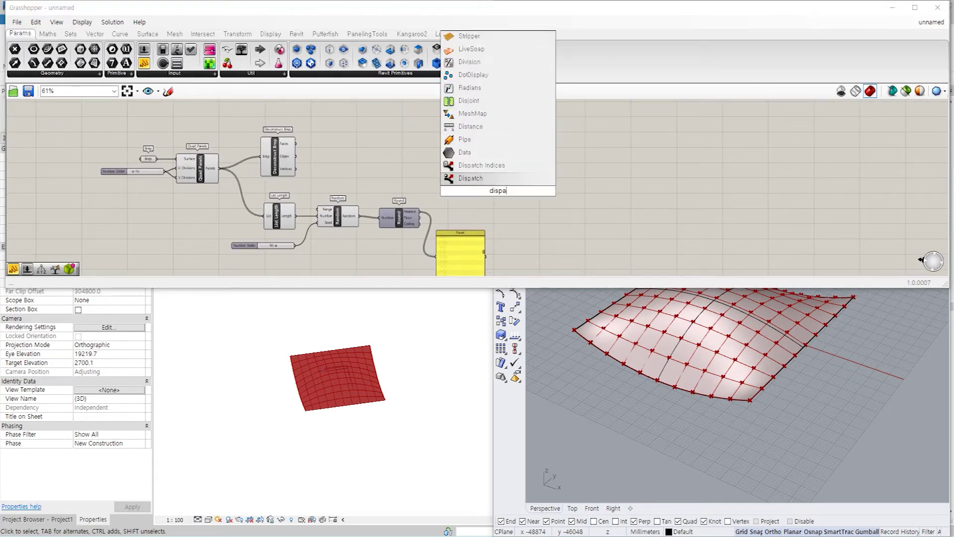
pyautogui.press('Return')
pyautogui.click(494, 191)
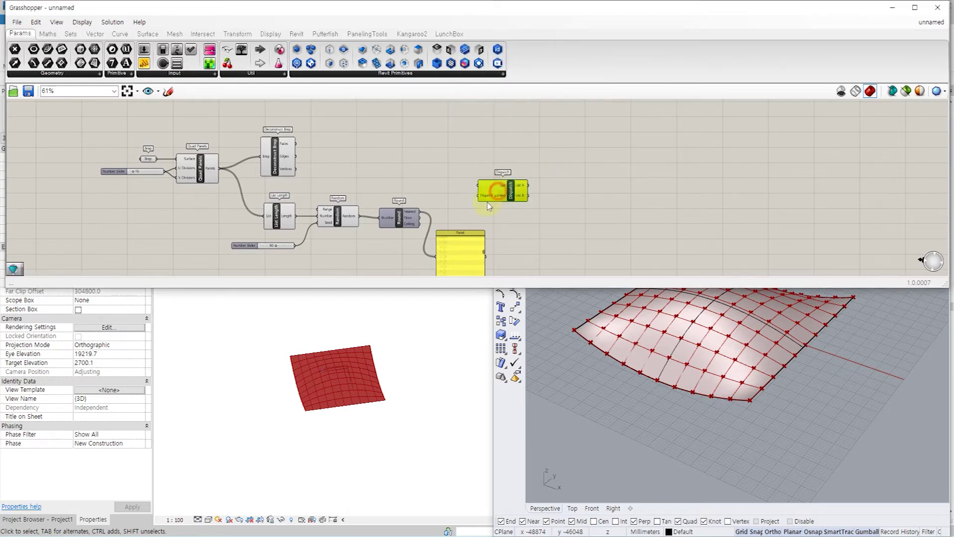
pyautogui.scroll(3, 472, 222)
pyautogui.moveTo(387, 208); pyautogui.dragTo(483, 181)
pyautogui.click(531, 210)
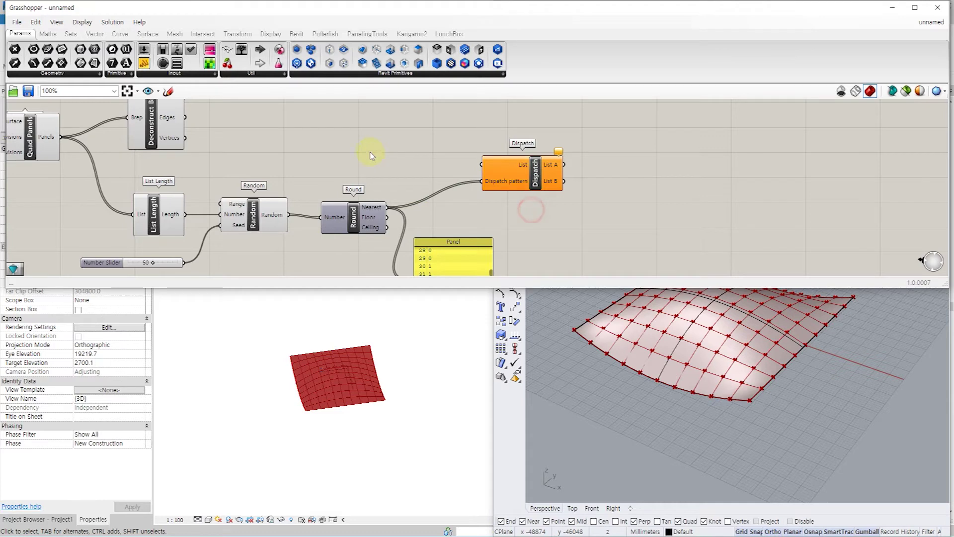
# Add an Add Component (Adaptive) component and connect Deconstruct Brep's Vertices output to its Points input
pyautogui.moveTo(356, 133); pyautogui.dragTo(382, 227, button='right')
pyautogui.moveTo(331, 180); pyautogui.dragTo(323, 168, button='right')
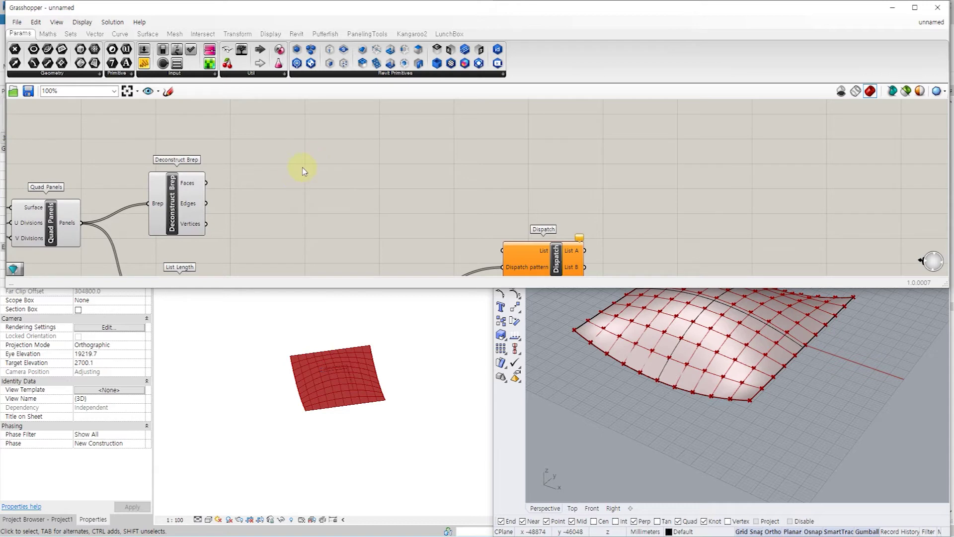
pyautogui.doubleClick(341, 180)
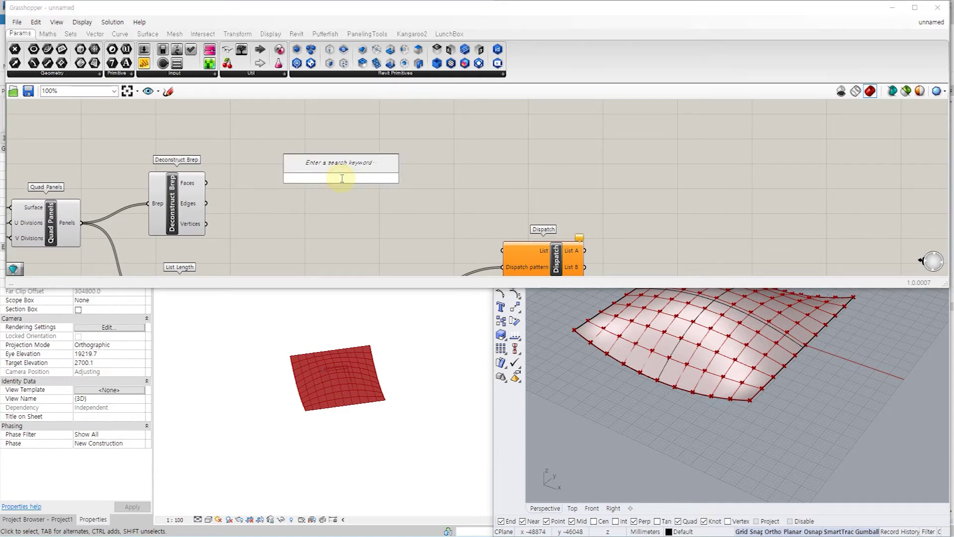
pyautogui.write('adap')
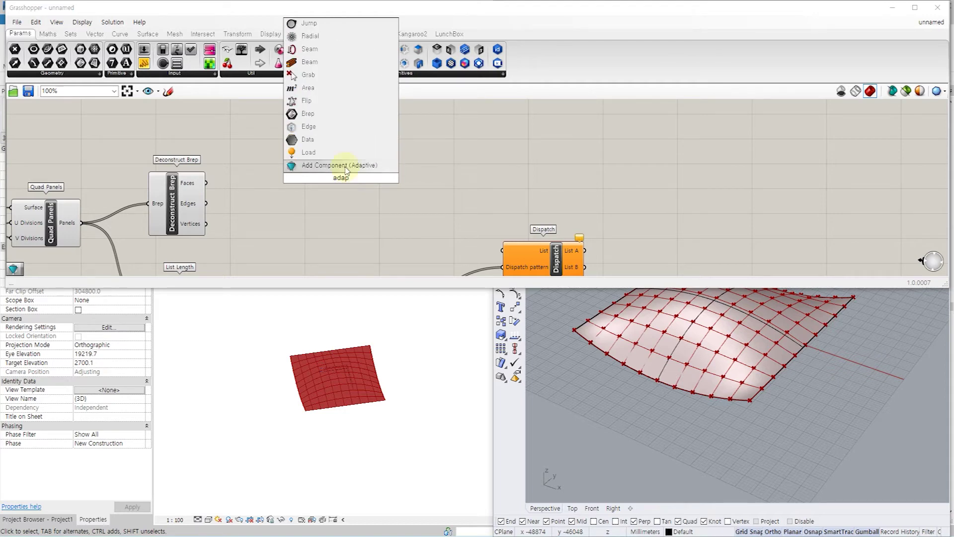
pyautogui.click(346, 169)
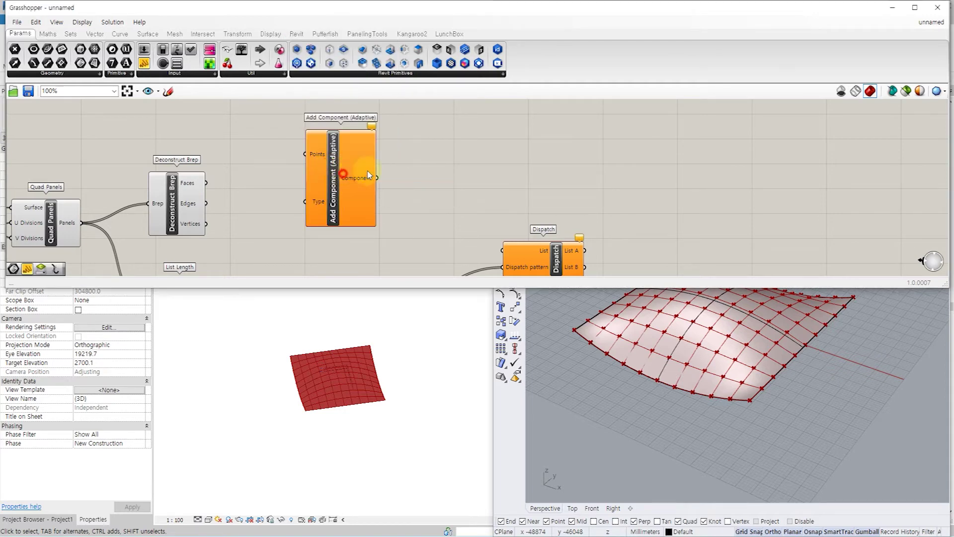
pyautogui.moveTo(352, 177); pyautogui.dragTo(426, 165)
pyautogui.moveTo(180, 212); pyautogui.dragTo(377, 145)
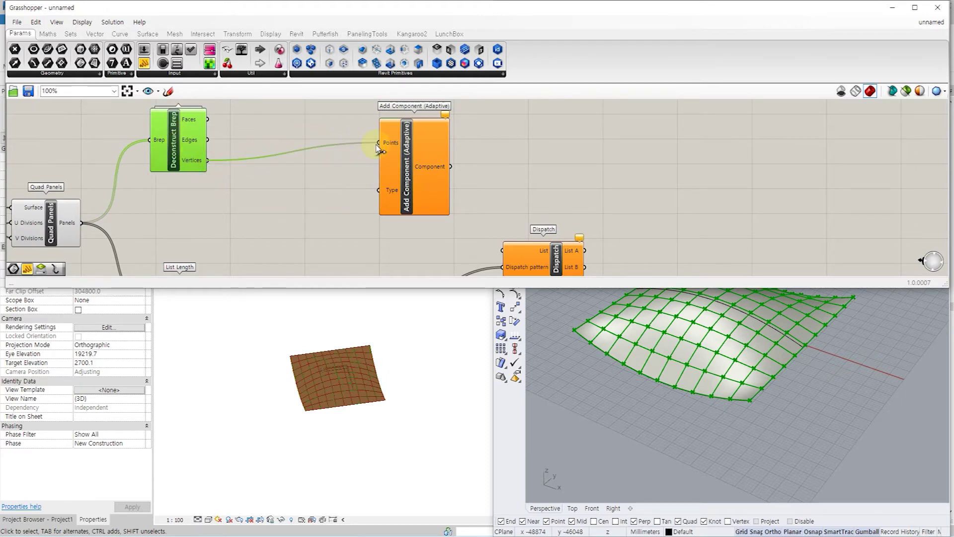
pyautogui.click(324, 209)
pyautogui.scroll(-2, 324, 208)
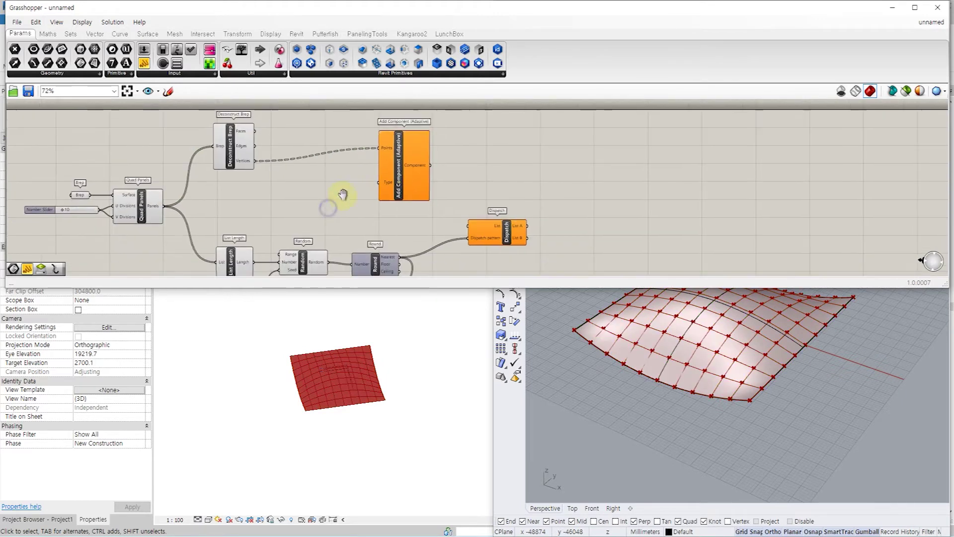
pyautogui.moveTo(439, 182); pyautogui.dragTo(461, 177)
# Add an Element Type Picker between Deconstruct Brep and the Add Component (Adaptive) component
pyautogui.doubleClick(278, 195)
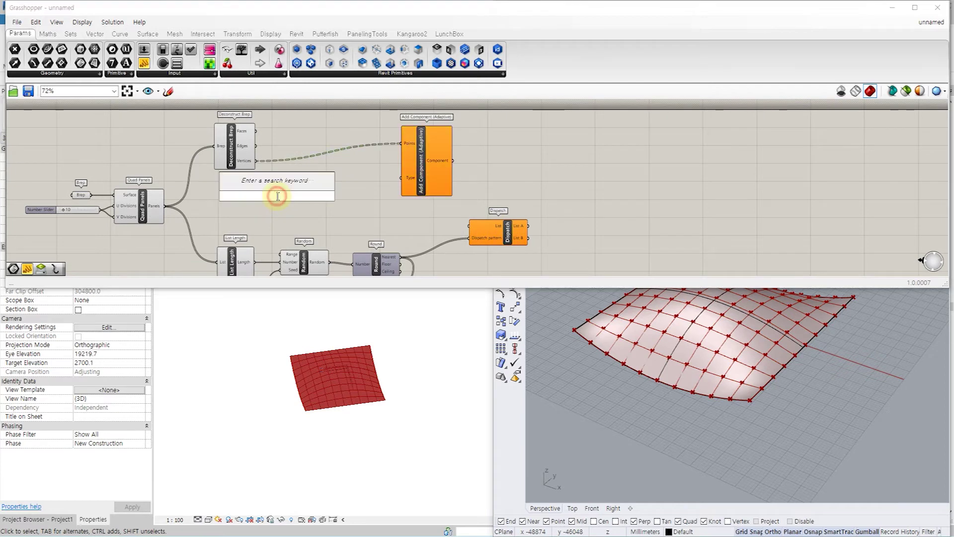
pyautogui.write('element')
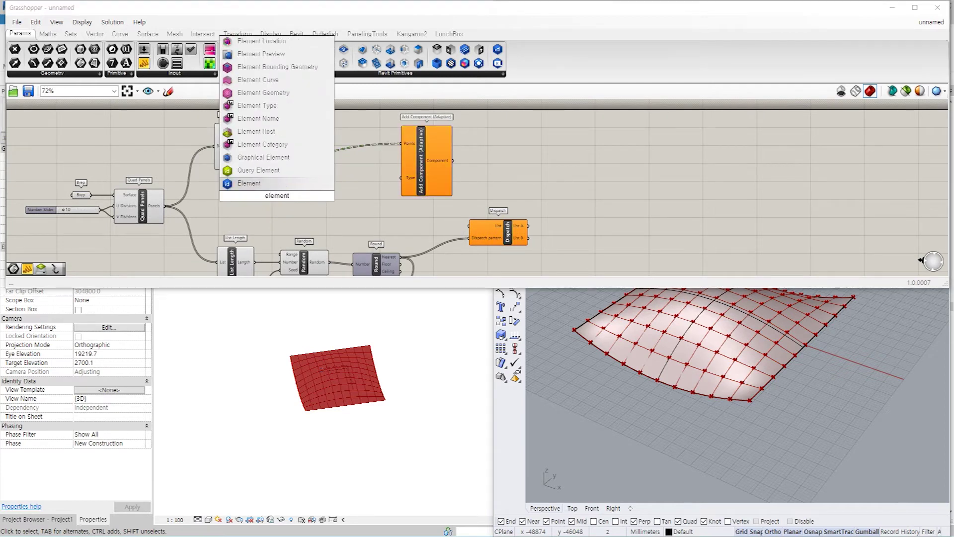
pyautogui.write('type pic')
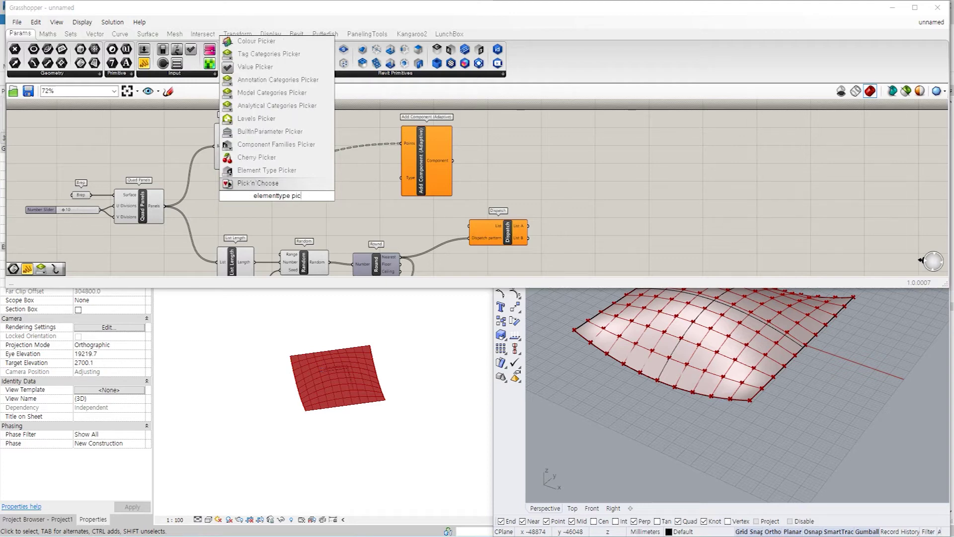
pyautogui.click(276, 170)
pyautogui.scroll(4, 304, 197)
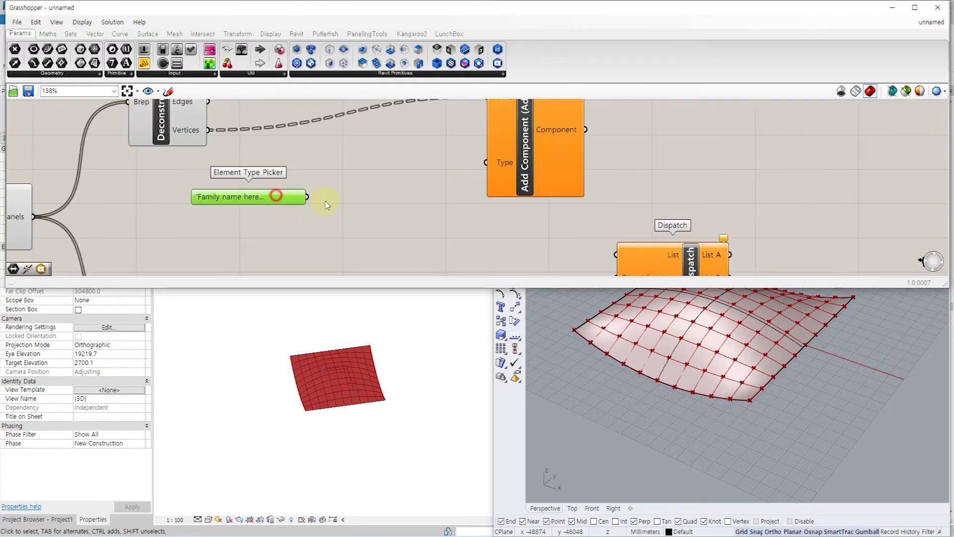
# Add a Model Categories Picker set to Generic Models and connect it to the Element Type Picker
pyautogui.doubleClick(172, 206)
pyautogui.write('categori')
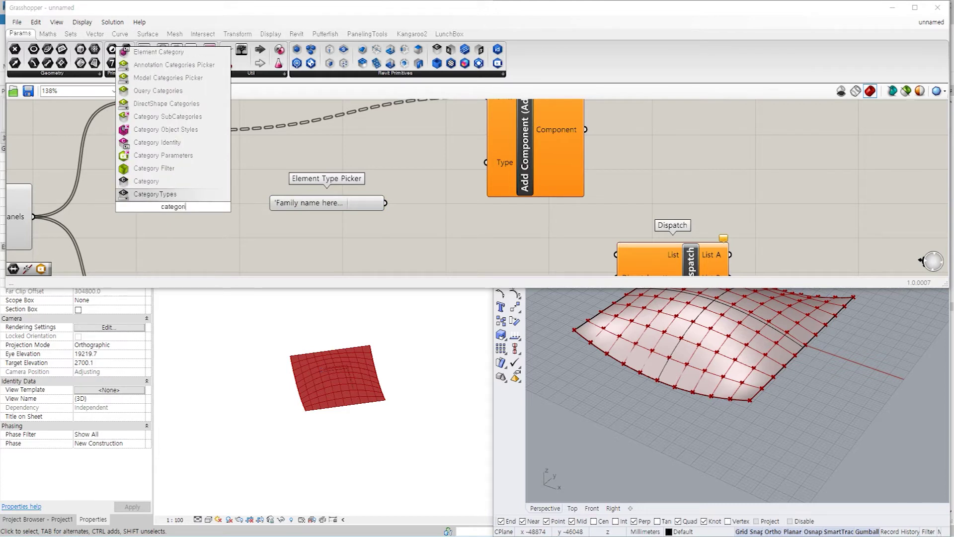
pyautogui.write('es picker')
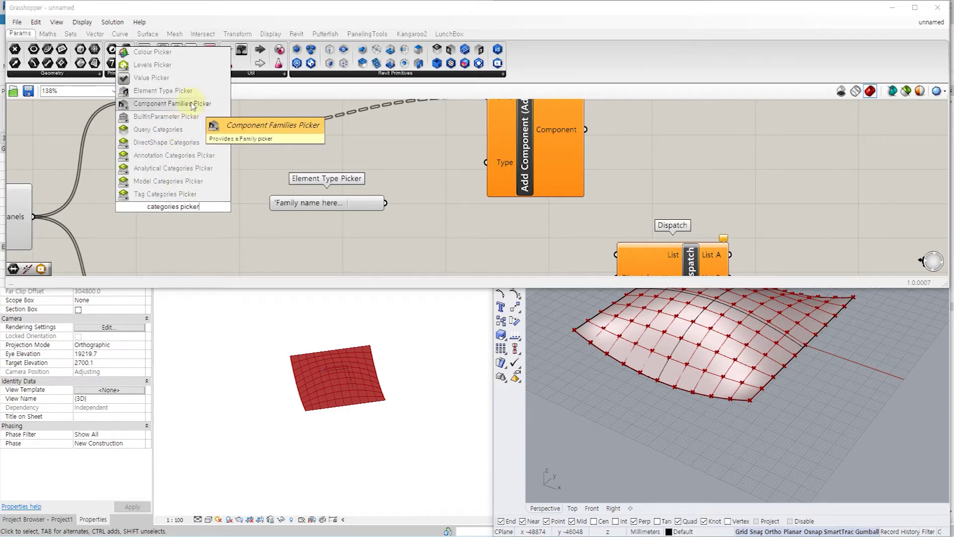
pyautogui.click(192, 182)
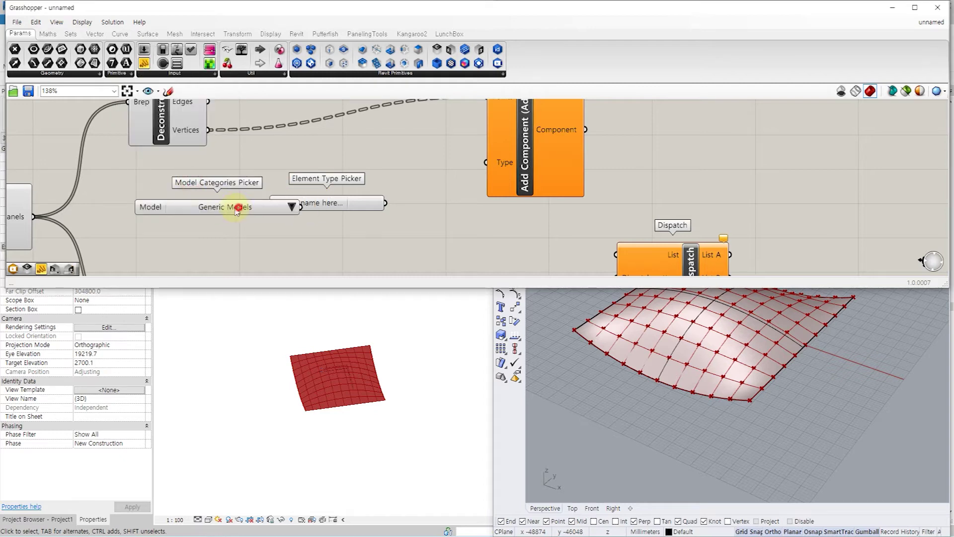
pyautogui.moveTo(239, 207); pyautogui.dragTo(196, 208)
pyautogui.moveTo(300, 209); pyautogui.dragTo(320, 213)
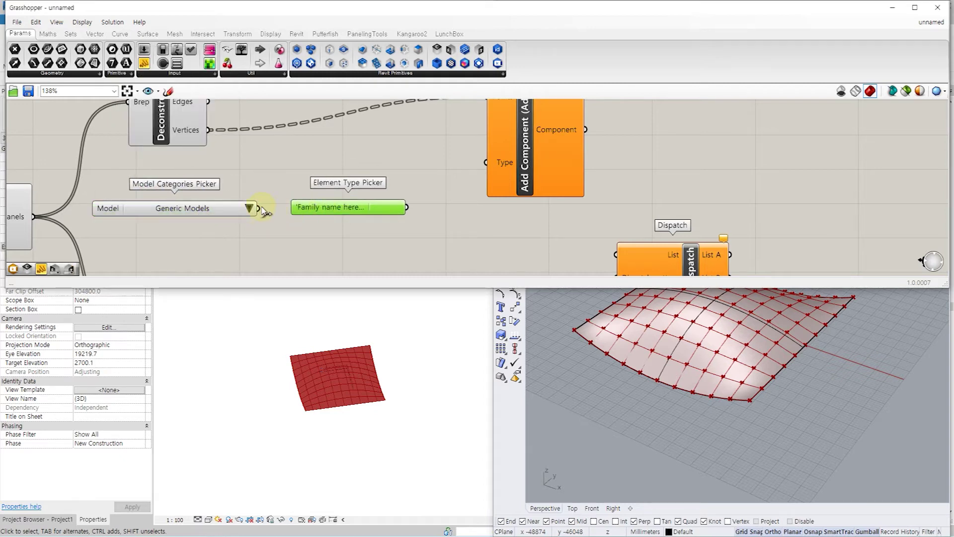
pyautogui.moveTo(258, 208); pyautogui.dragTo(293, 208)
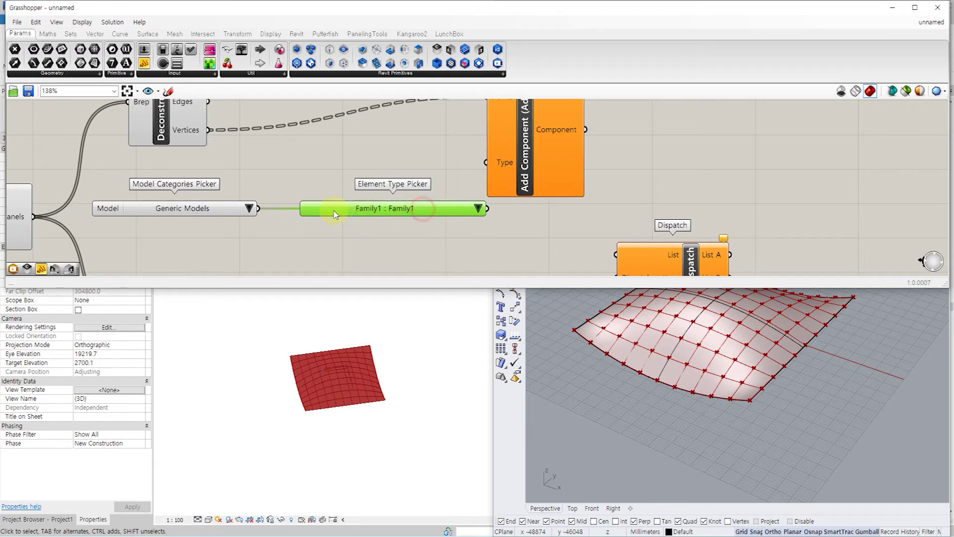
# Choose Family1 : Family1 in the Element Type Picker and connect it to the Type input of Add Component (Adaptive)
pyautogui.click(456, 209)
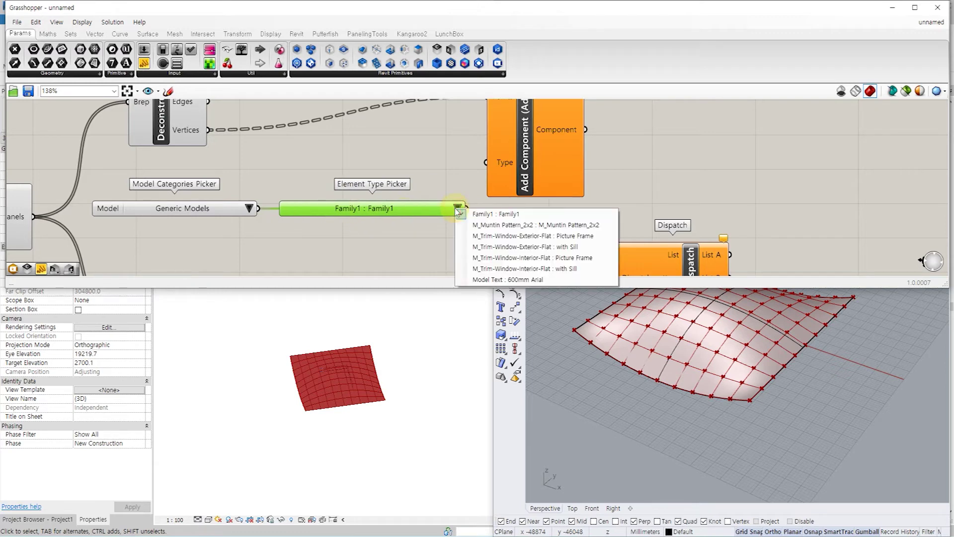
pyautogui.click(485, 215)
pyautogui.moveTo(526, 164); pyautogui.dragTo(576, 167)
pyautogui.scroll(-4, 494, 209)
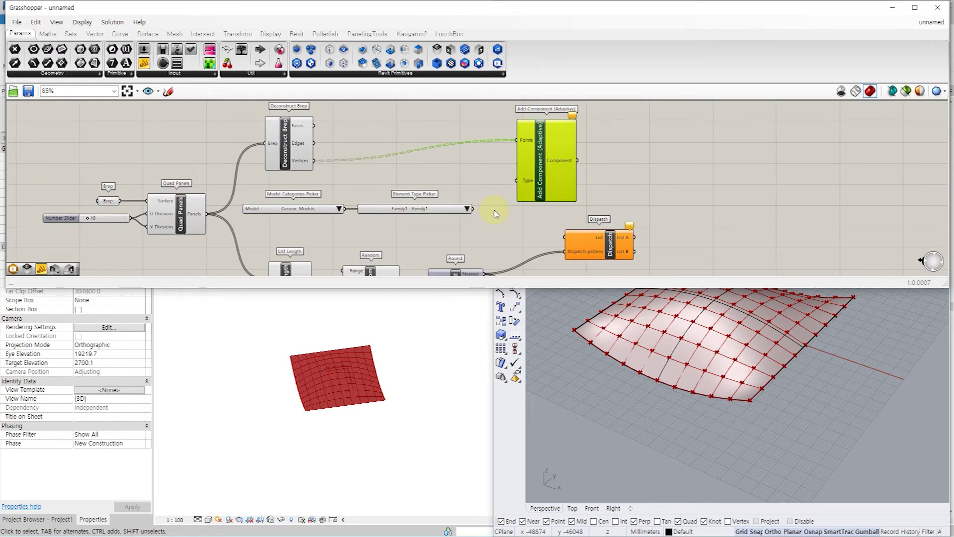
pyautogui.moveTo(494, 209); pyautogui.dragTo(374, 188, button='right')
pyautogui.scroll(-1, 426, 193)
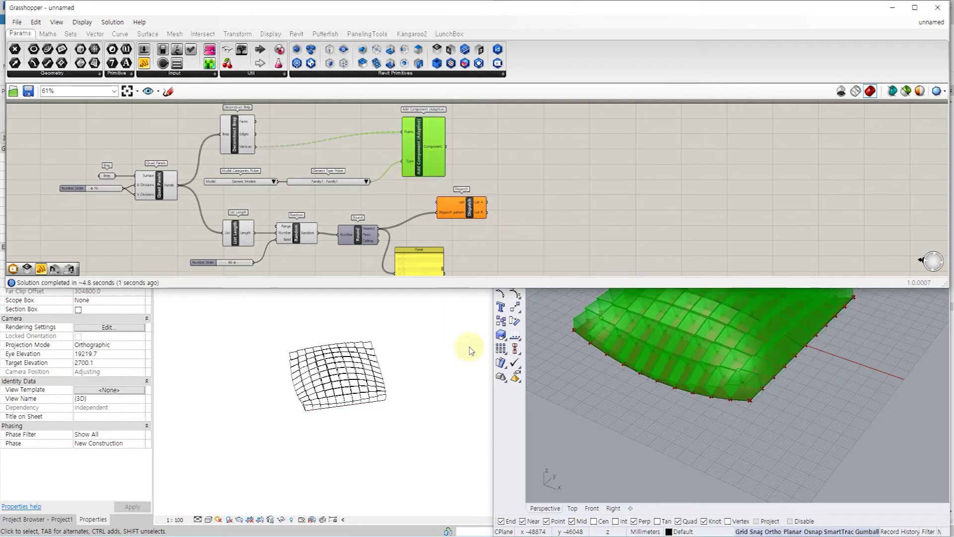
# Inspect the placed adaptive components in the Rhino and Revit 3D views, and return to the Grasshopper definition
pyautogui.click(662, 427)
pyautogui.moveTo(661, 428); pyautogui.dragTo(647, 398, button='right')
pyautogui.click(400, 434)
pyautogui.scroll(3, 319, 382)
pyautogui.keyDown('shift'); pyautogui.moveTo(345, 414); pyautogui.dragTo(324, 366, button='middle'); pyautogui.keyUp('shift')
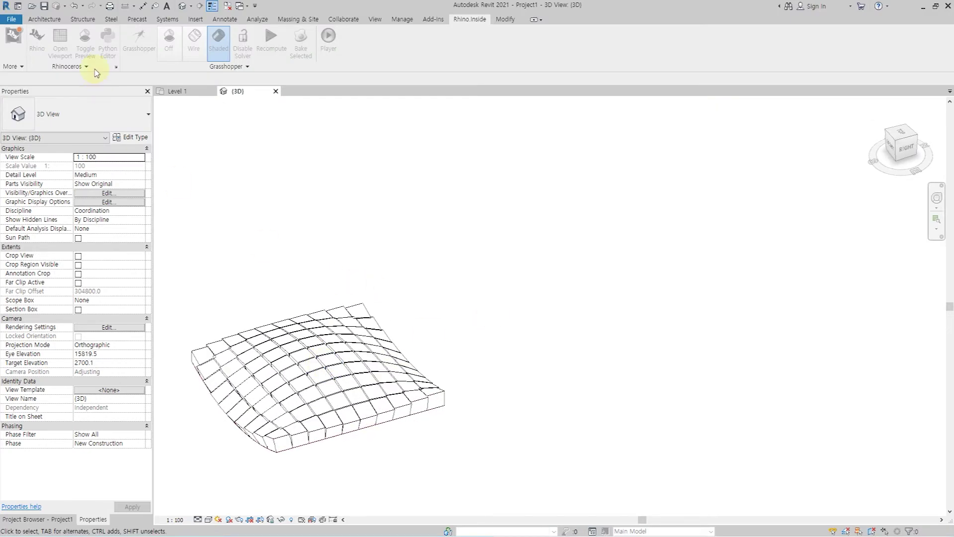
pyautogui.click(222, 369)
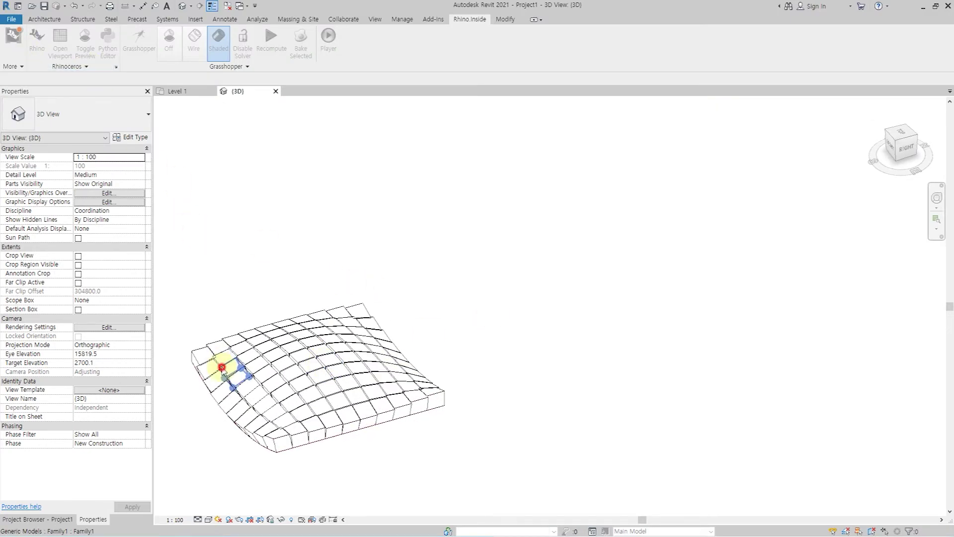
pyautogui.click(230, 261)
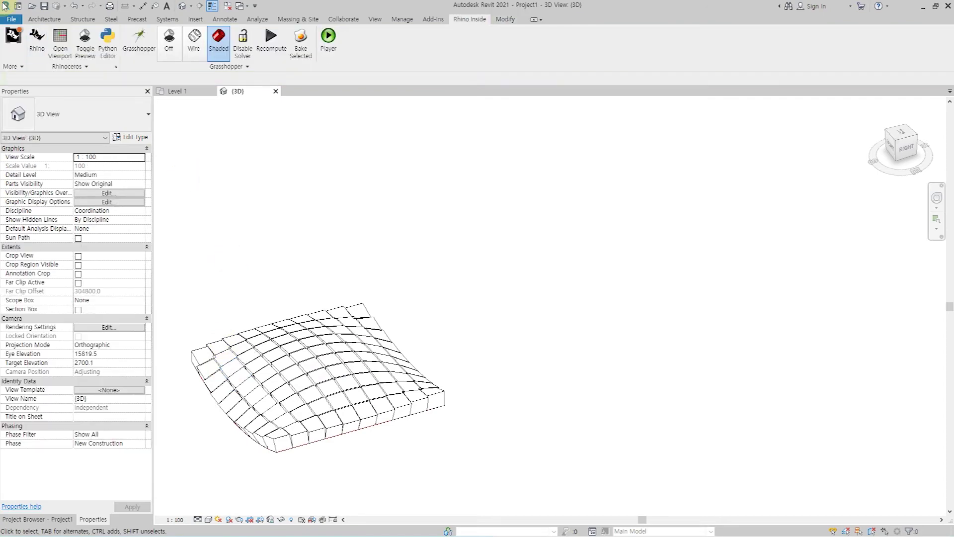
pyautogui.click(38, 36)
pyautogui.click(538, 181)
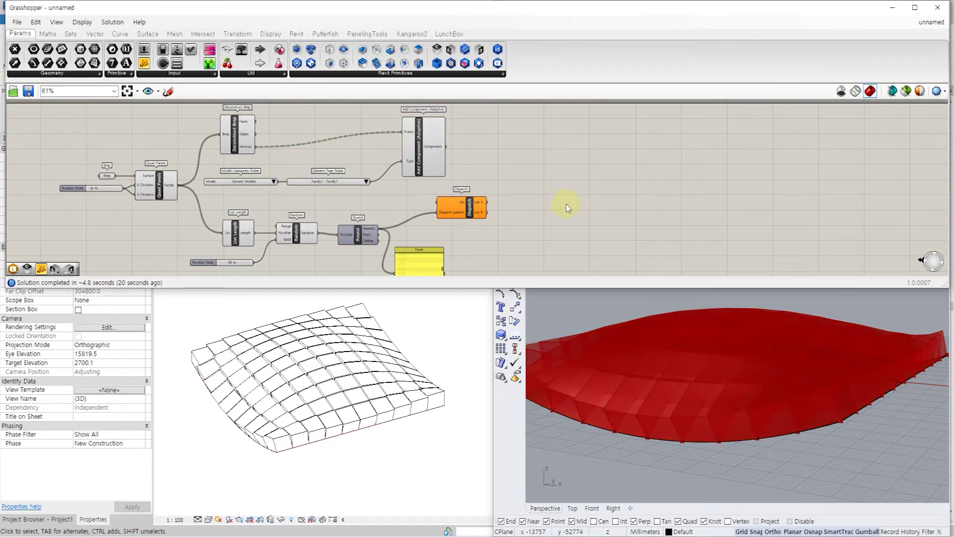
# Add a Set Element Parameter component and connect the adaptive Component output to its Element input
pyautogui.moveTo(564, 197); pyautogui.dragTo(523, 199, button='right')
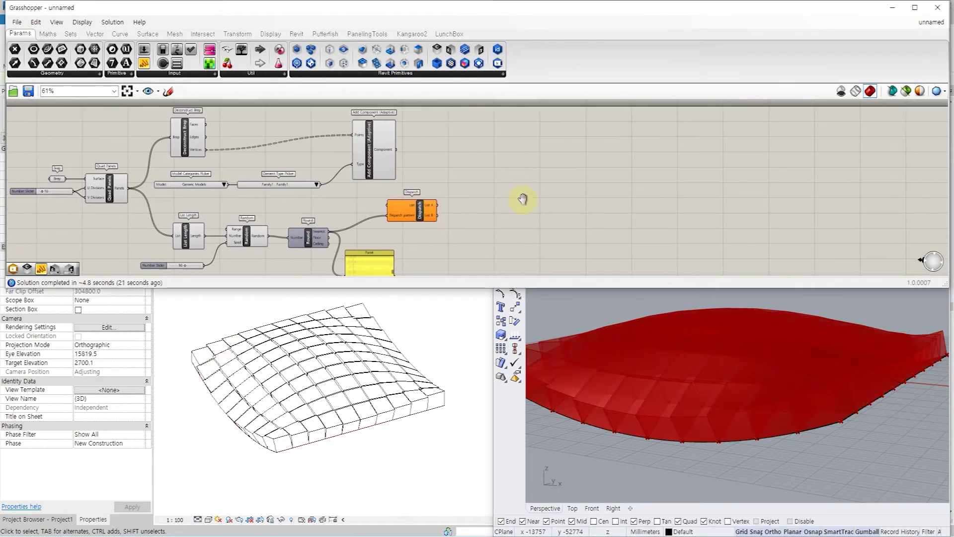
pyautogui.doubleClick(528, 157)
pyautogui.write('setp')
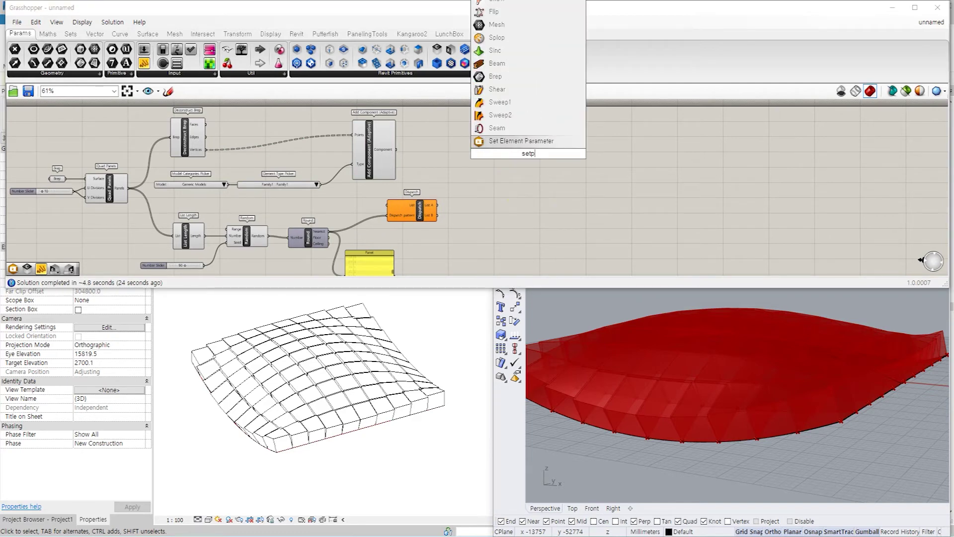
pyautogui.press('Return')
pyautogui.moveTo(525, 155); pyautogui.dragTo(575, 162)
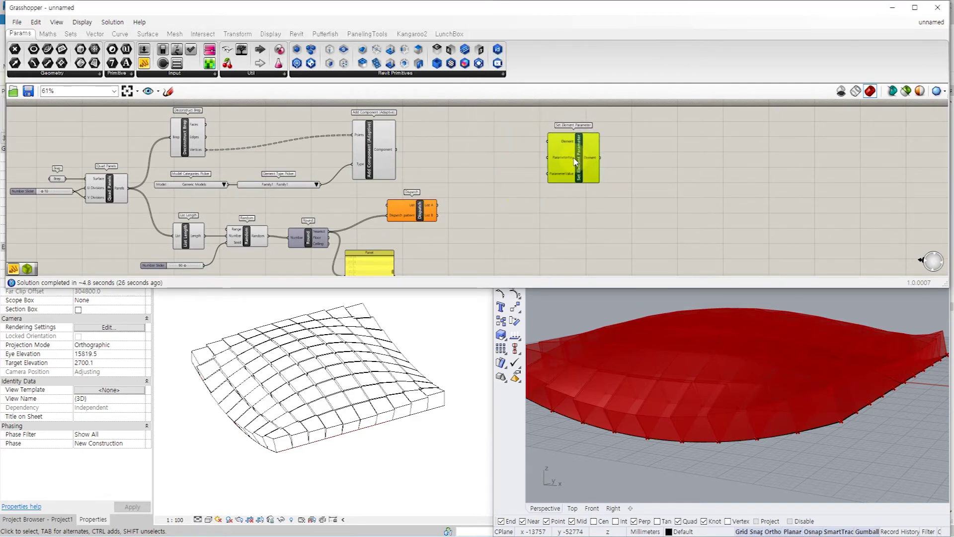
pyautogui.scroll(1, 465, 172)
pyautogui.click(412, 211)
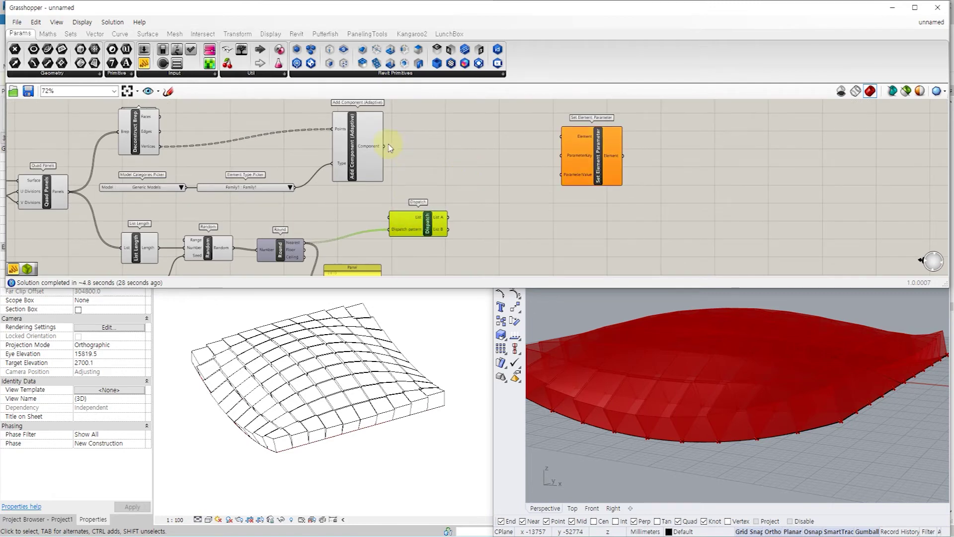
pyautogui.moveTo(385, 146); pyautogui.dragTo(562, 136)
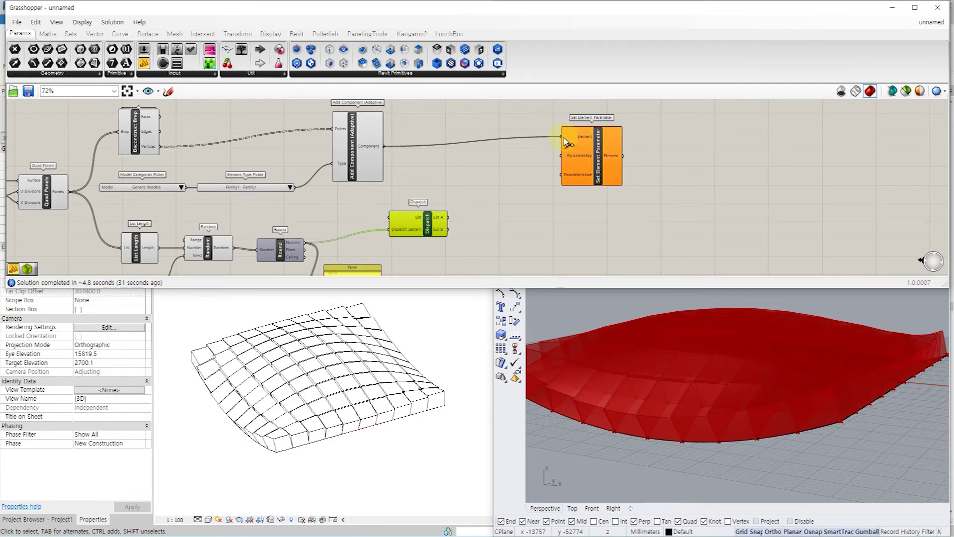
# Add a panel containing the text thk and connect it to Set Element Parameter's ParameterKey input
pyautogui.doubleClick(476, 169)
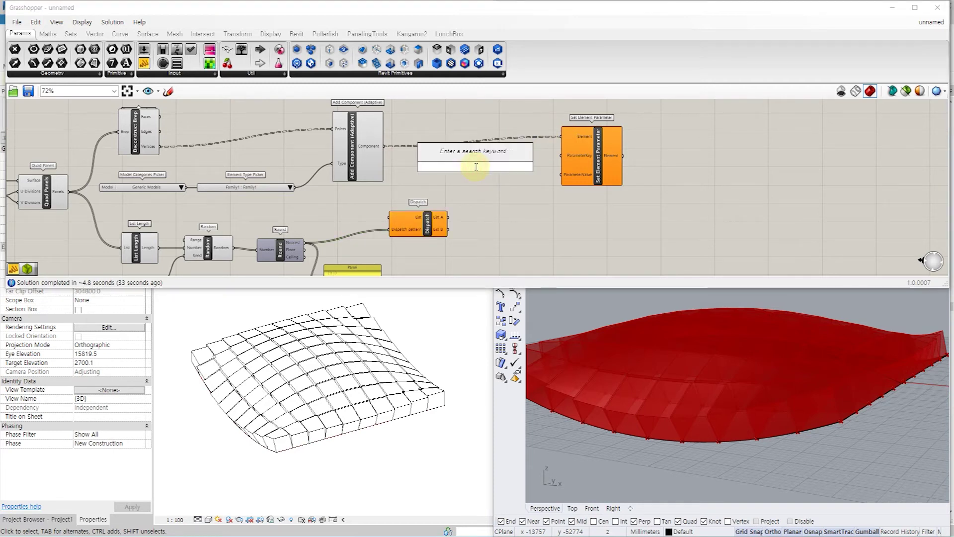
pyautogui.write('panel')
pyautogui.press('Return')
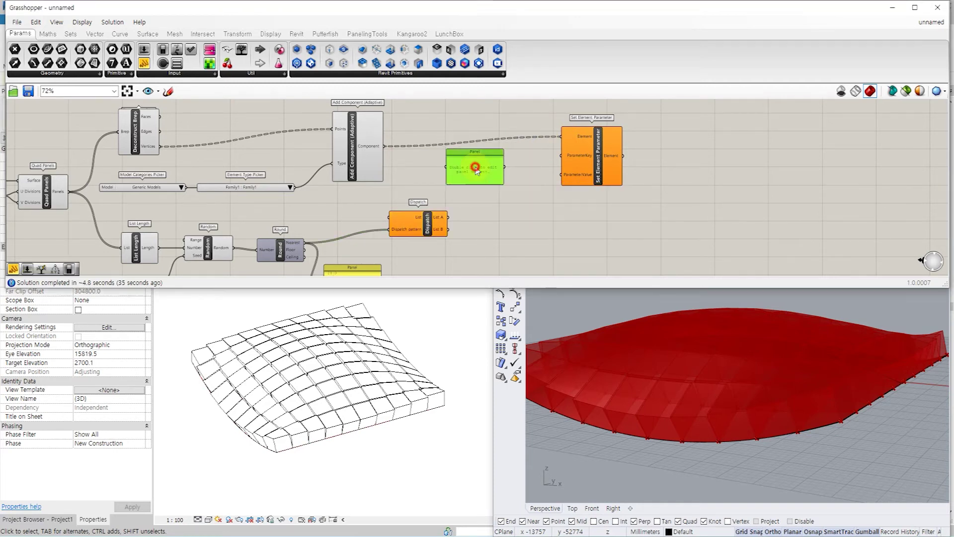
pyautogui.doubleClick(476, 167)
pyautogui.write('t')
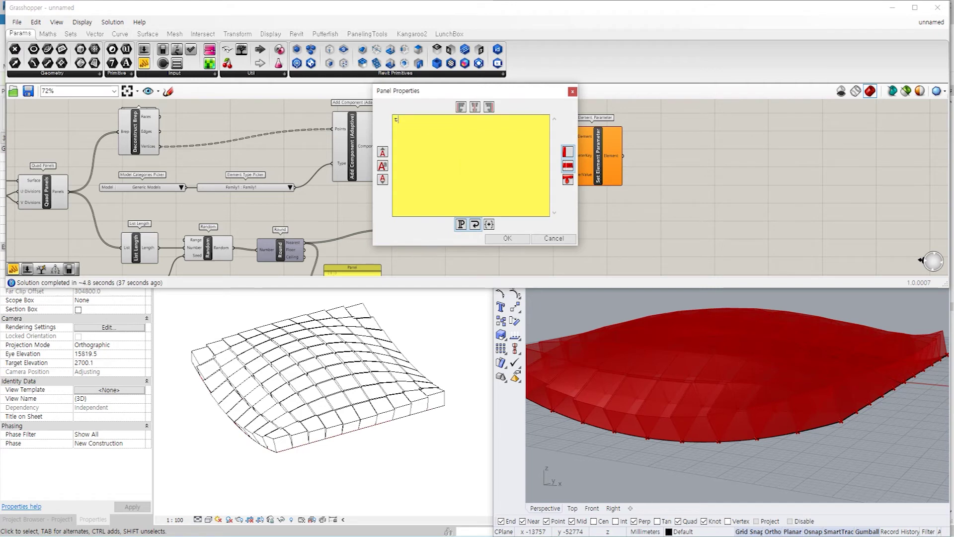
pyautogui.click(508, 239)
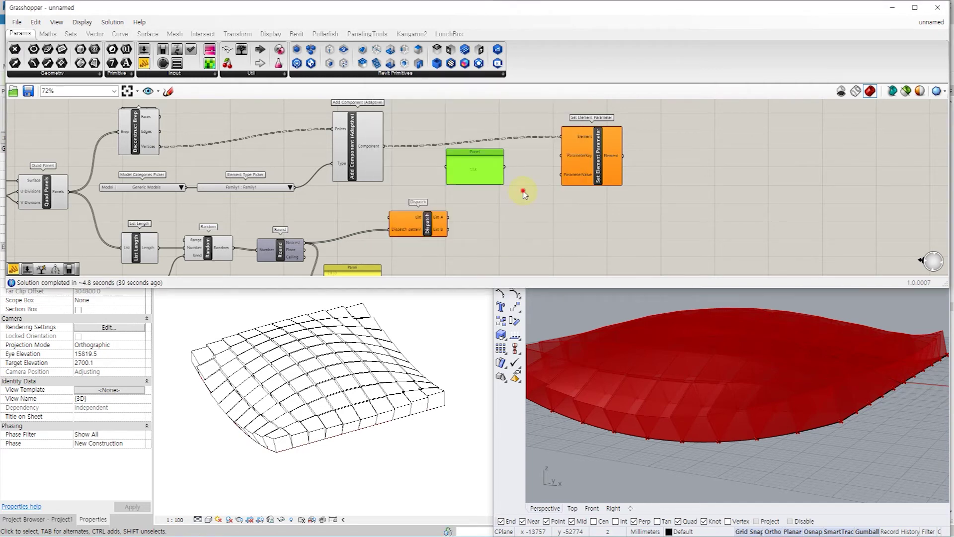
pyautogui.scroll(4, 520, 189)
pyautogui.click(499, 202)
pyautogui.moveTo(490, 165); pyautogui.dragTo(611, 150)
pyautogui.moveTo(465, 152); pyautogui.dragTo(508, 156)
# Add a number slider, connect it to Set Element Parameter's ParameterValue input, and set it to 7168
pyautogui.doubleClick(464, 204)
pyautogui.write('1')
pyautogui.press('Return')
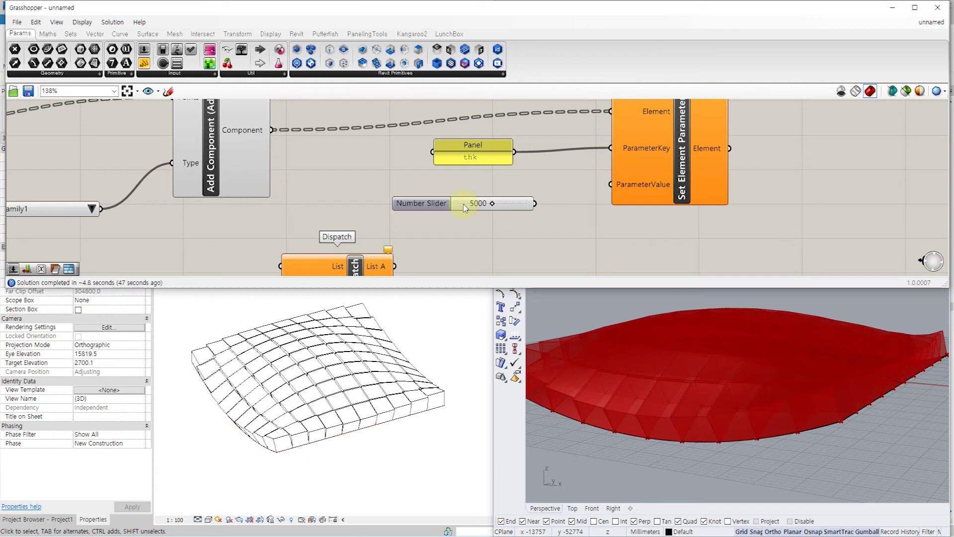
pyautogui.moveTo(541, 205); pyautogui.dragTo(611, 185)
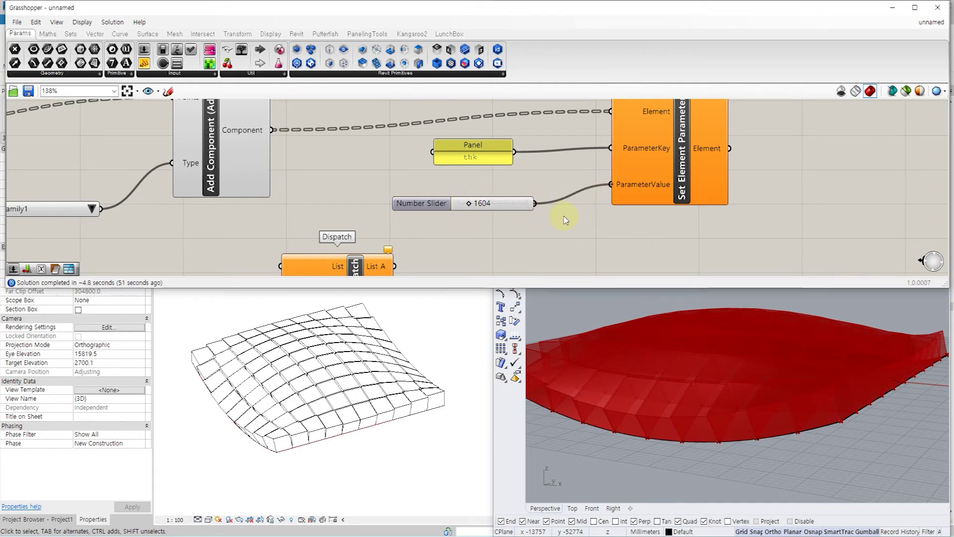
pyautogui.moveTo(486, 207); pyautogui.dragTo(551, 260)
pyautogui.moveTo(506, 199); pyautogui.dragTo(504, 237)
pyautogui.scroll(-5, 515, 226)
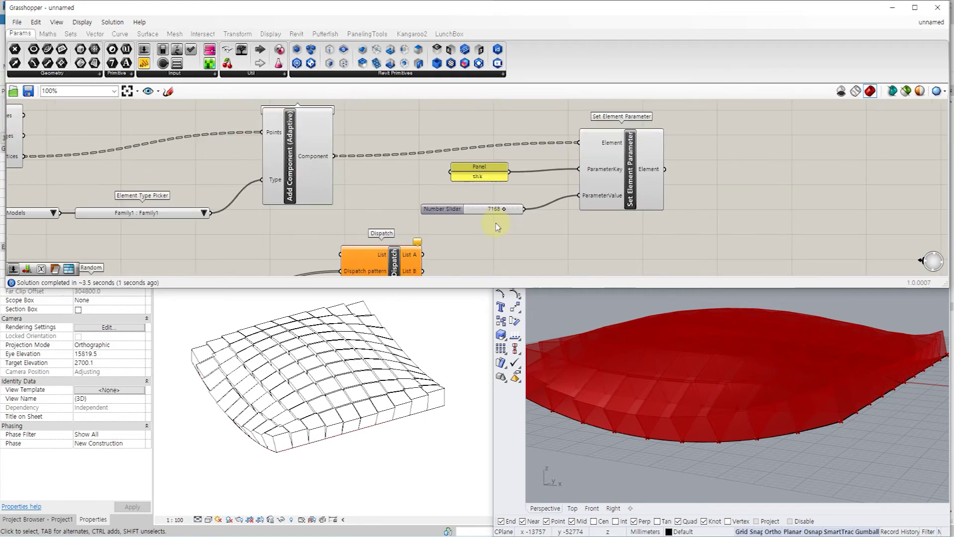
# Move the Set Element Parameter component farther away from the thk panel and number slider
pyautogui.moveTo(535, 241); pyautogui.dragTo(489, 204, button='right')
pyautogui.click(557, 149)
pyautogui.scroll(3, 482, 197)
pyautogui.scroll(1, 553, 131)
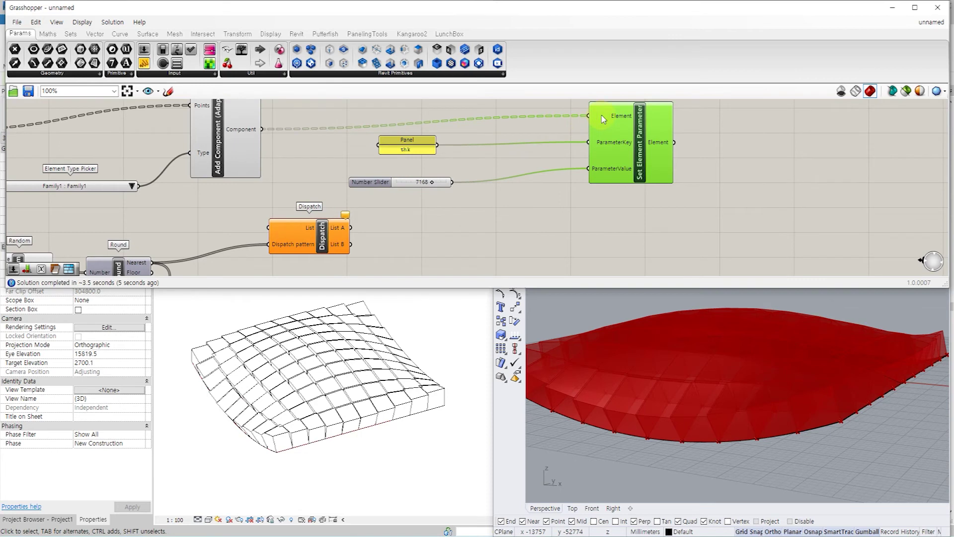
# Move the adaptive Component wire from Set Element Parameter's Element input to Dispatch's List input and flatten that input
pyautogui.keyDown('ctrl'); pyautogui.moveTo(589, 117); pyautogui.dragTo(346, 238); pyautogui.keyUp('ctrl')
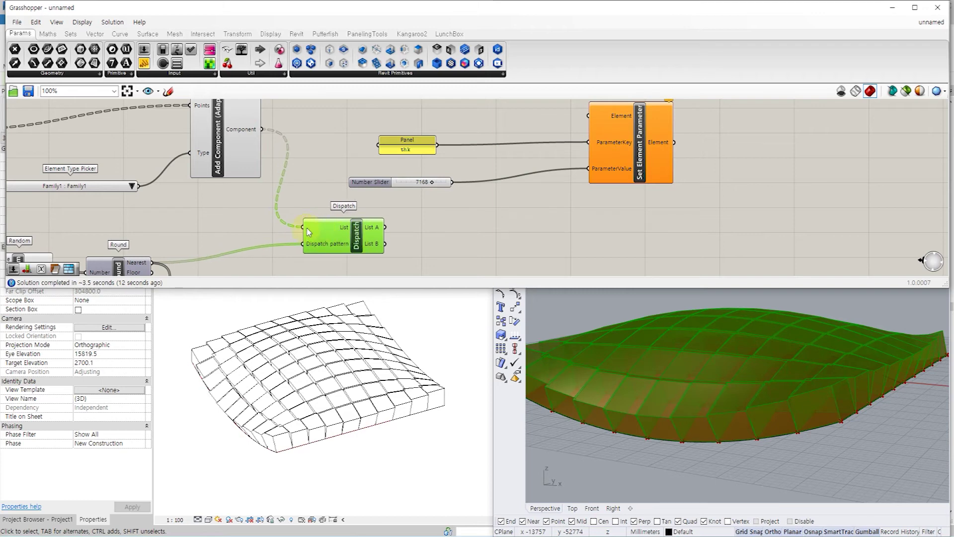
pyautogui.rightClick(345, 230)
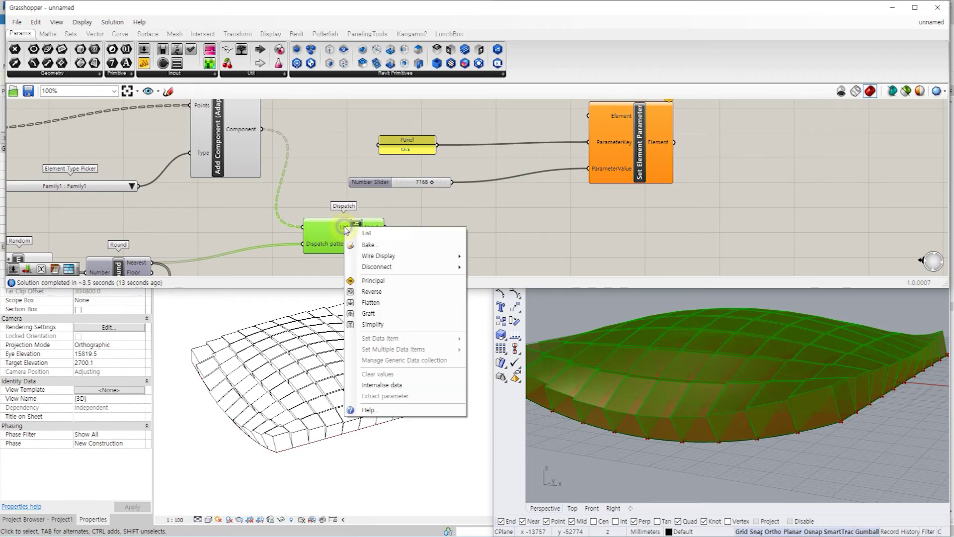
pyautogui.click(381, 302)
# Add a panel, connect Dispatch's List A output to it, and enlarge it to inspect the listed Revit components
pyautogui.doubleClick(461, 228)
pyautogui.write('panel')
pyautogui.press('Return')
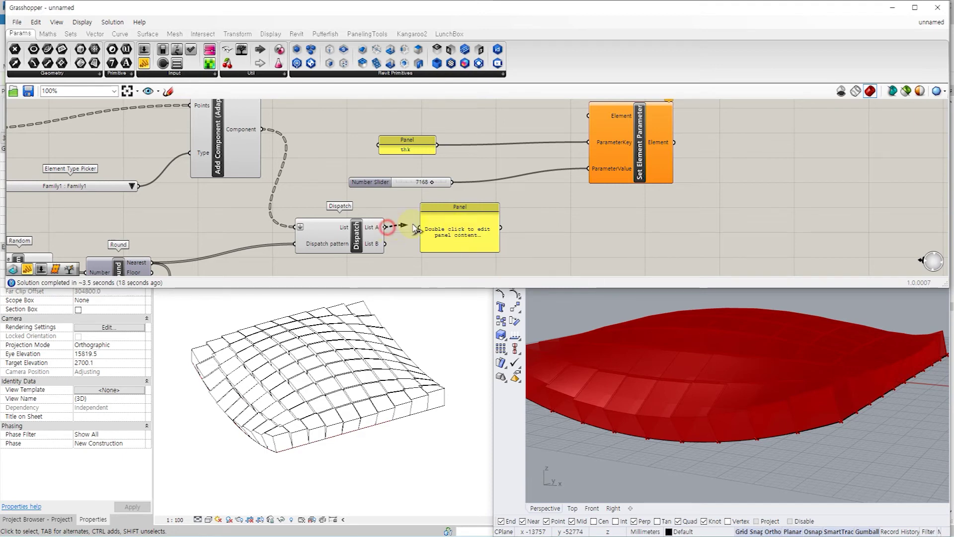
pyautogui.moveTo(416, 228); pyautogui.dragTo(421, 228)
pyautogui.moveTo(532, 229); pyautogui.dragTo(508, 198, button='right')
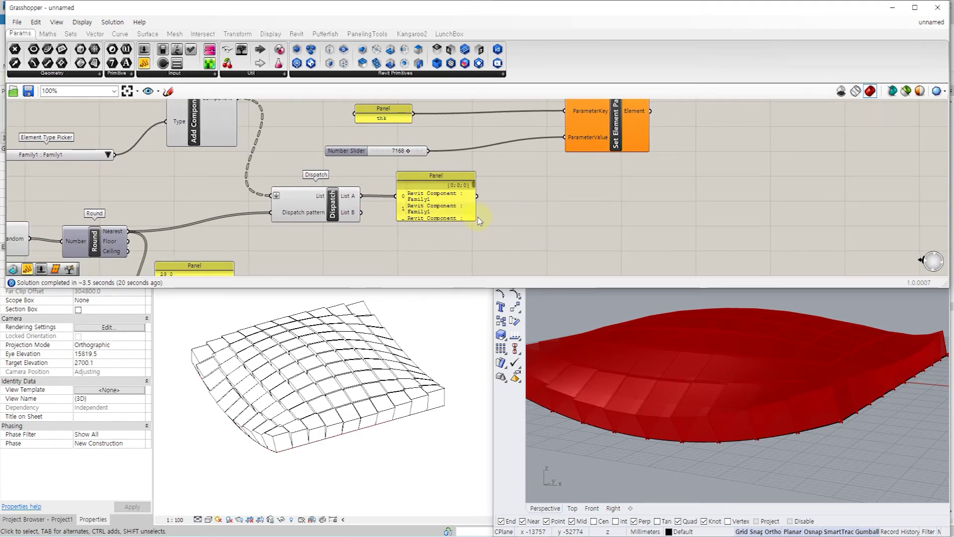
pyautogui.moveTo(475, 211); pyautogui.dragTo(536, 231)
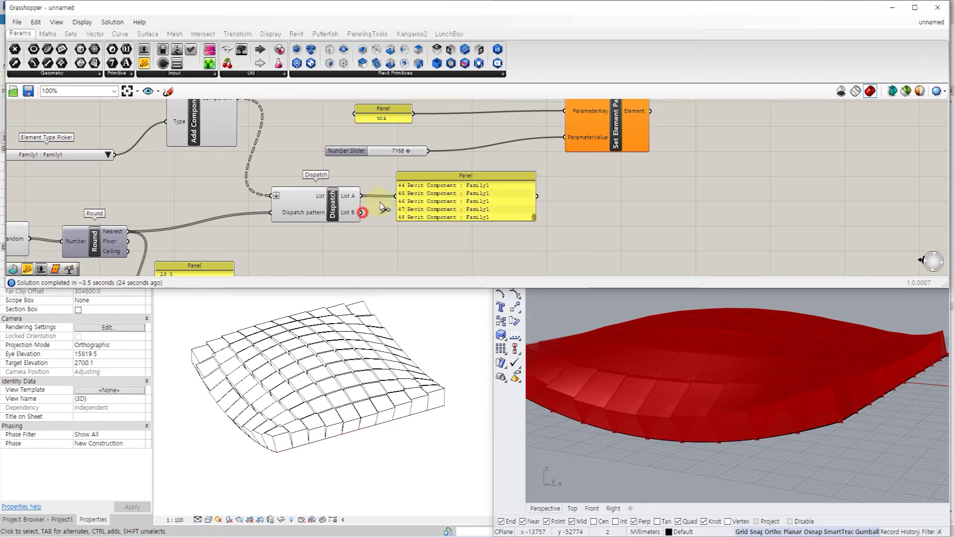
# Connect Dispatch's List B output to the same panel, inspect its items, and delete the panel
pyautogui.moveTo(381, 204); pyautogui.dragTo(419, 202)
pyautogui.moveTo(531, 221)
pyautogui.mouseDown()
pyautogui.moveTo(539, 186)
pyautogui.moveTo(533, 237)
pyautogui.mouseUp()
pyautogui.click(502, 200)
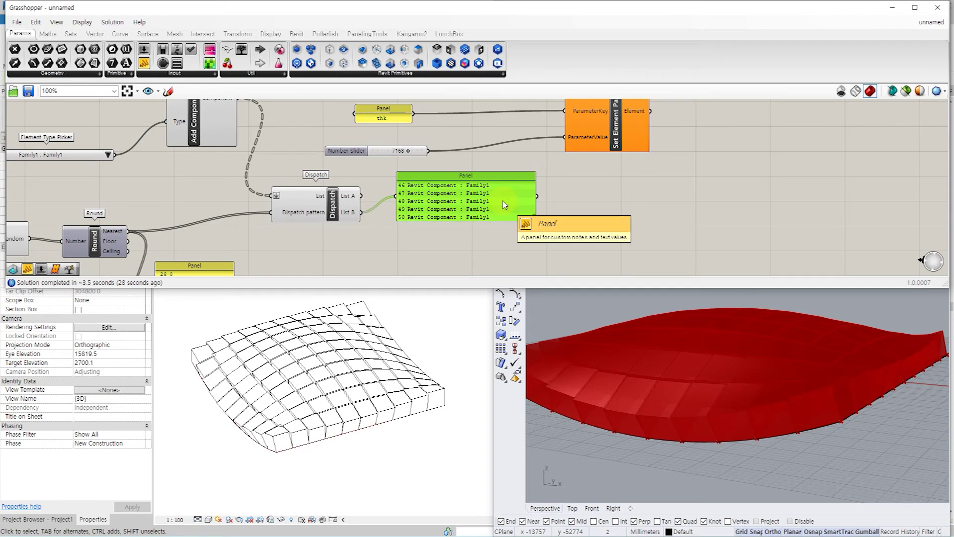
pyautogui.press('Delete')
# Duplicate Set Element Parameter with its wires below the original, and connect Dispatch's List A to the original's Element input and List B to the copy's
pyautogui.scroll(-1, 489, 200)
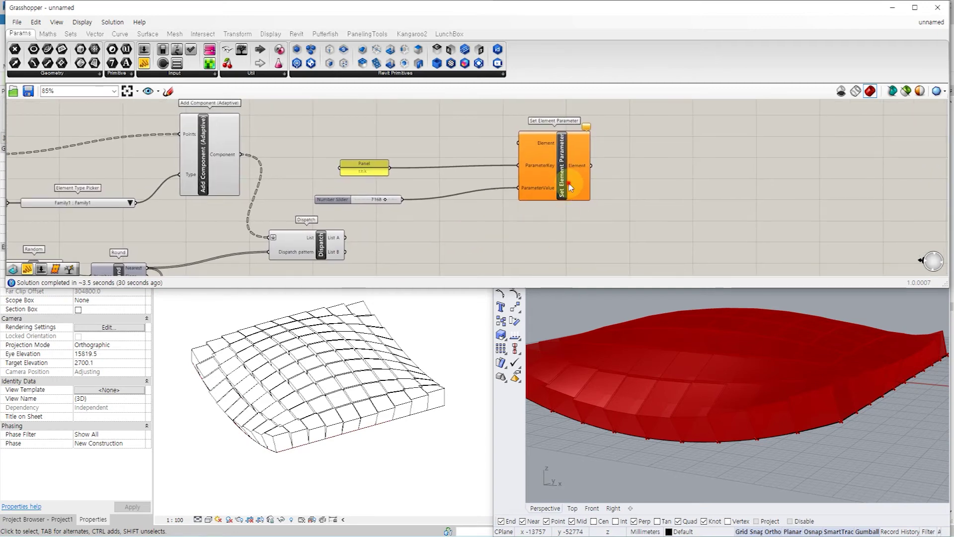
pyautogui.click(544, 197)
pyautogui.hotkey('ctrl', 'c')
pyautogui.hotkey('ctrl', 'shift', 'v')
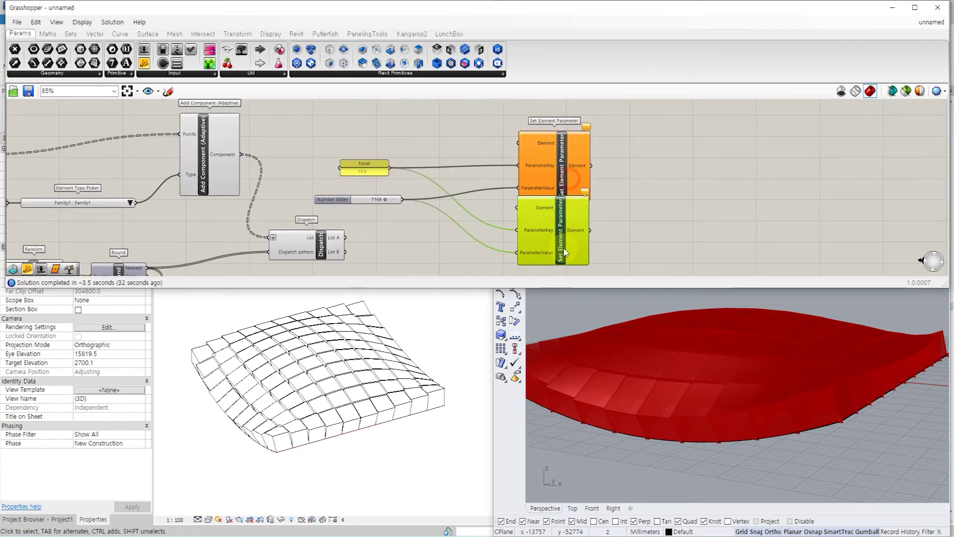
pyautogui.moveTo(631, 220); pyautogui.dragTo(626, 195, button='right')
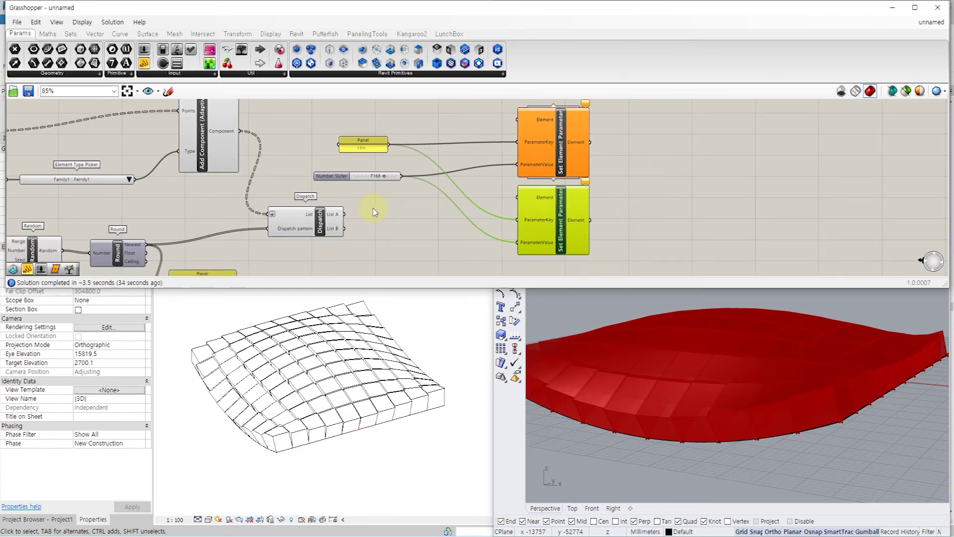
pyautogui.moveTo(352, 214); pyautogui.dragTo(518, 120)
pyautogui.moveTo(347, 235); pyautogui.dragTo(511, 200)
# Select the number slider feeding both Set Element Parameter components
pyautogui.click(358, 182)
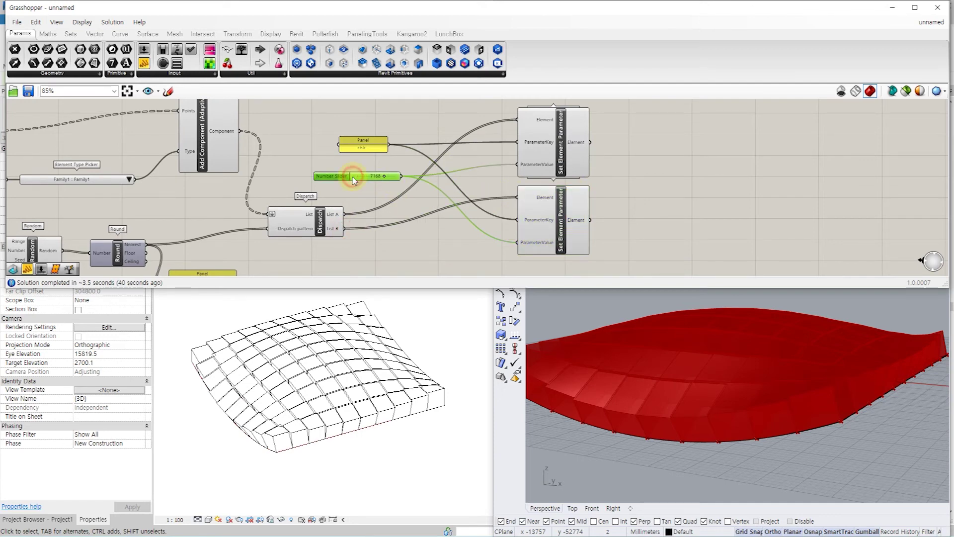